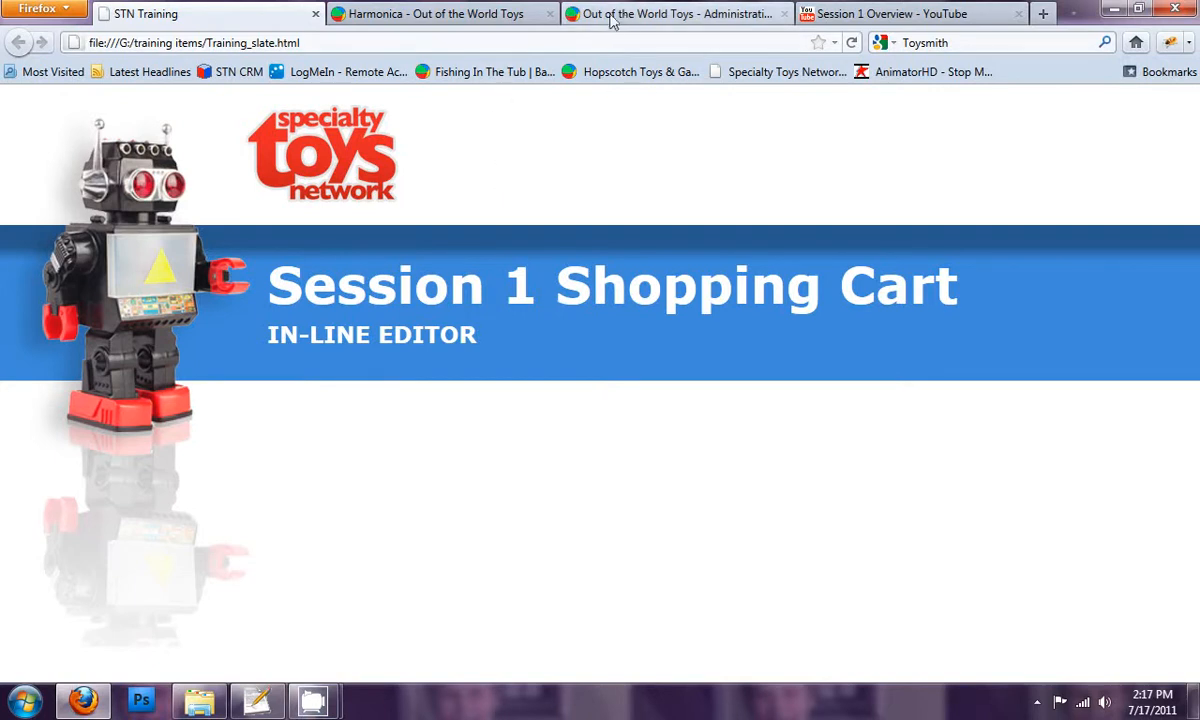
Open the shopping cart's Product Editor in the store administration, reaching it again through the Shopping Cart component, and look over the product table.
left_click(621, 17)
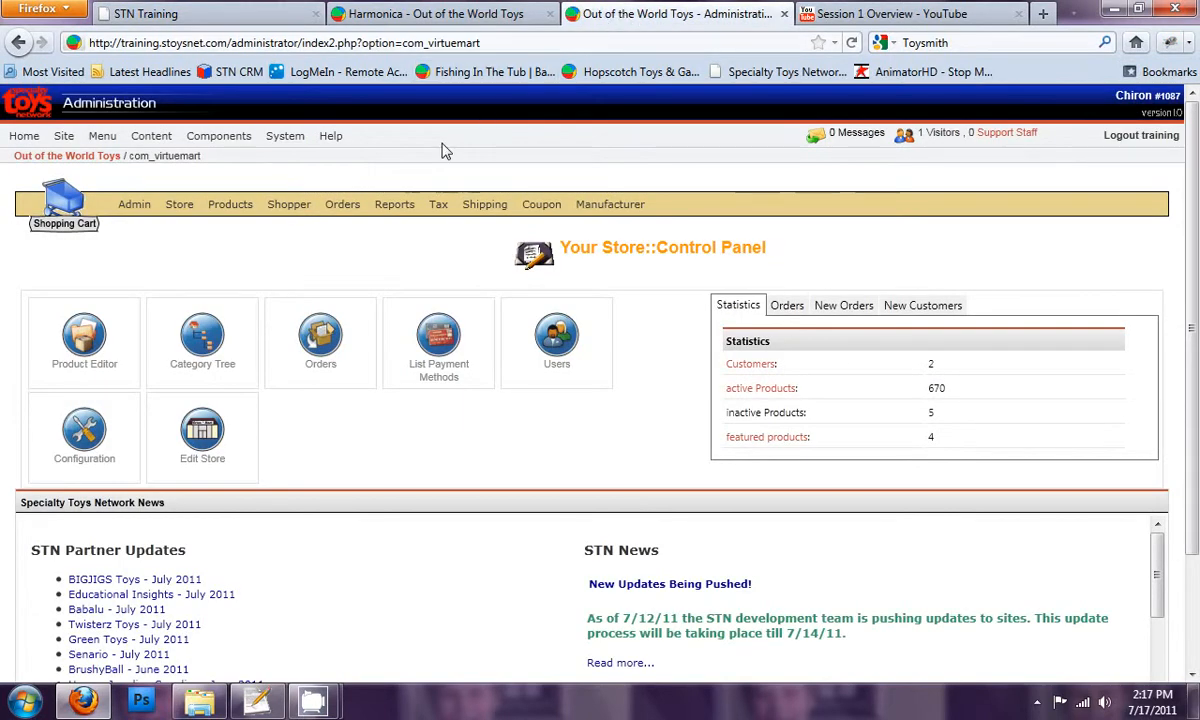
left_click(97, 345)
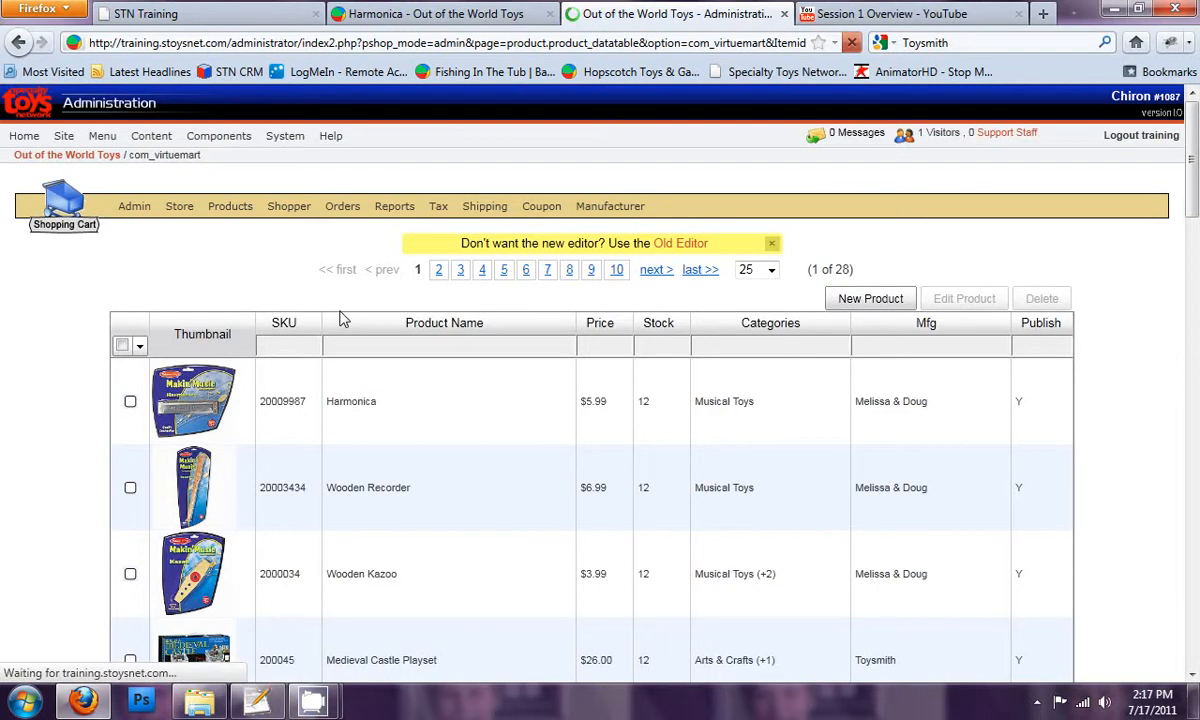
mouse_move(213, 142)
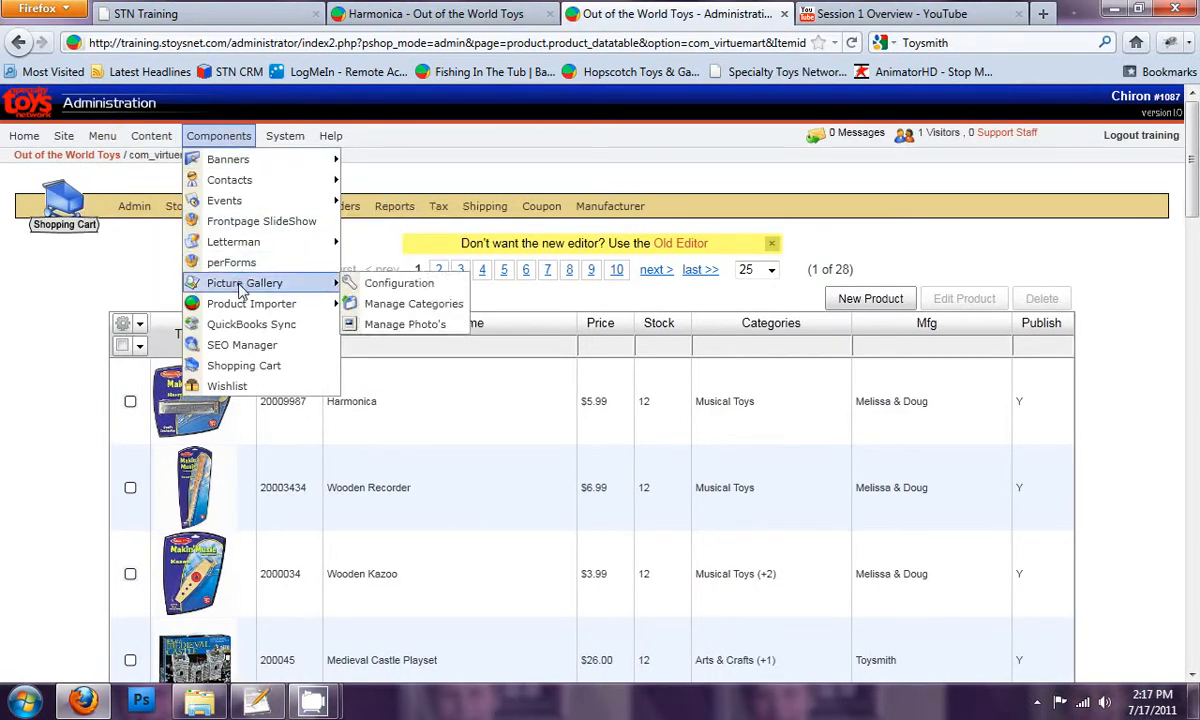
left_click(243, 368)
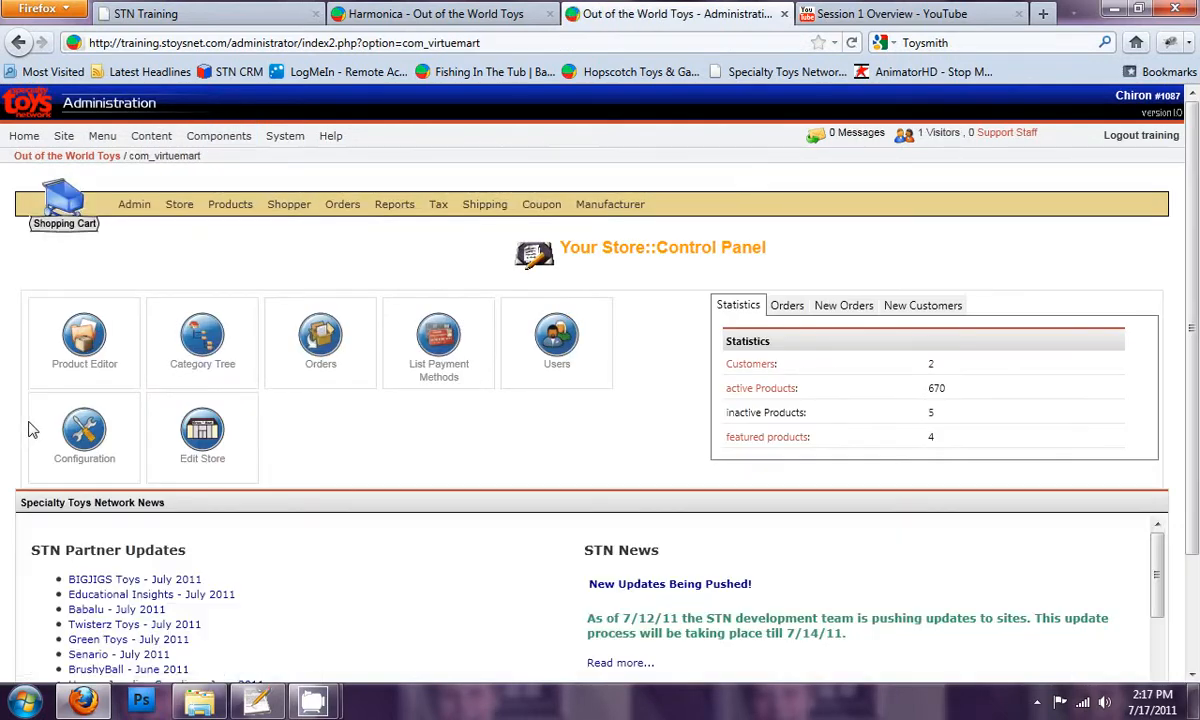
left_click(95, 345)
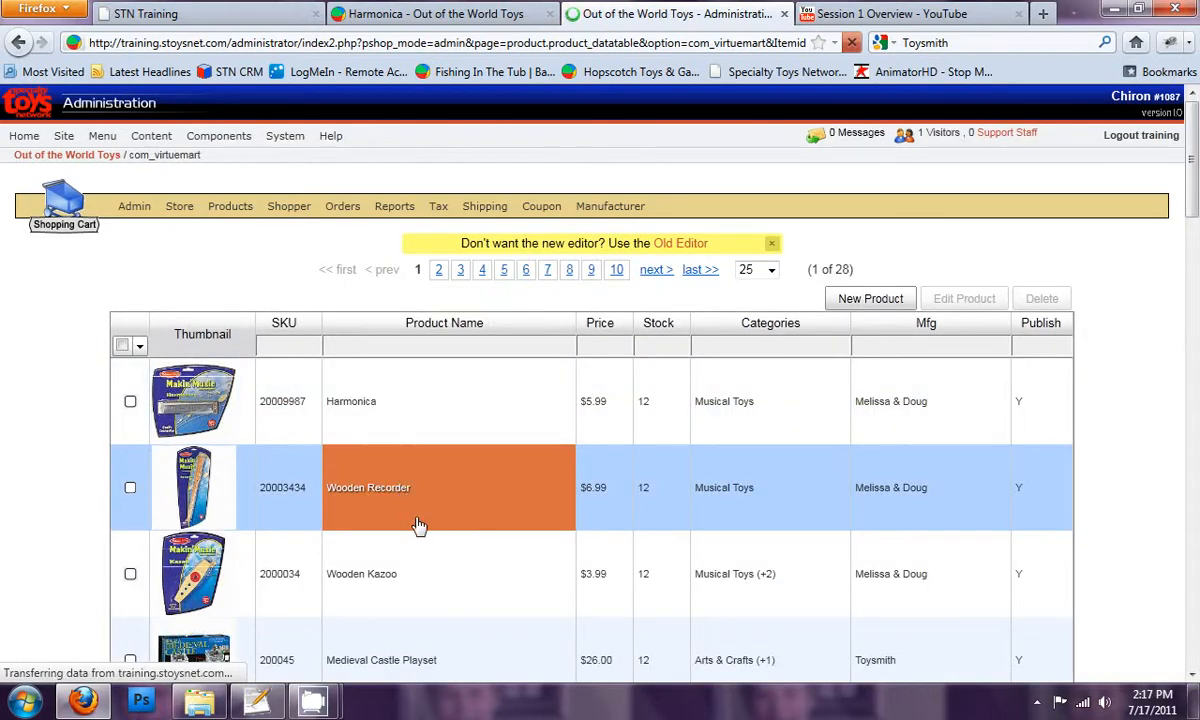
scroll(420, 526, "down", 4)
scroll(430, 514, "up", 4)
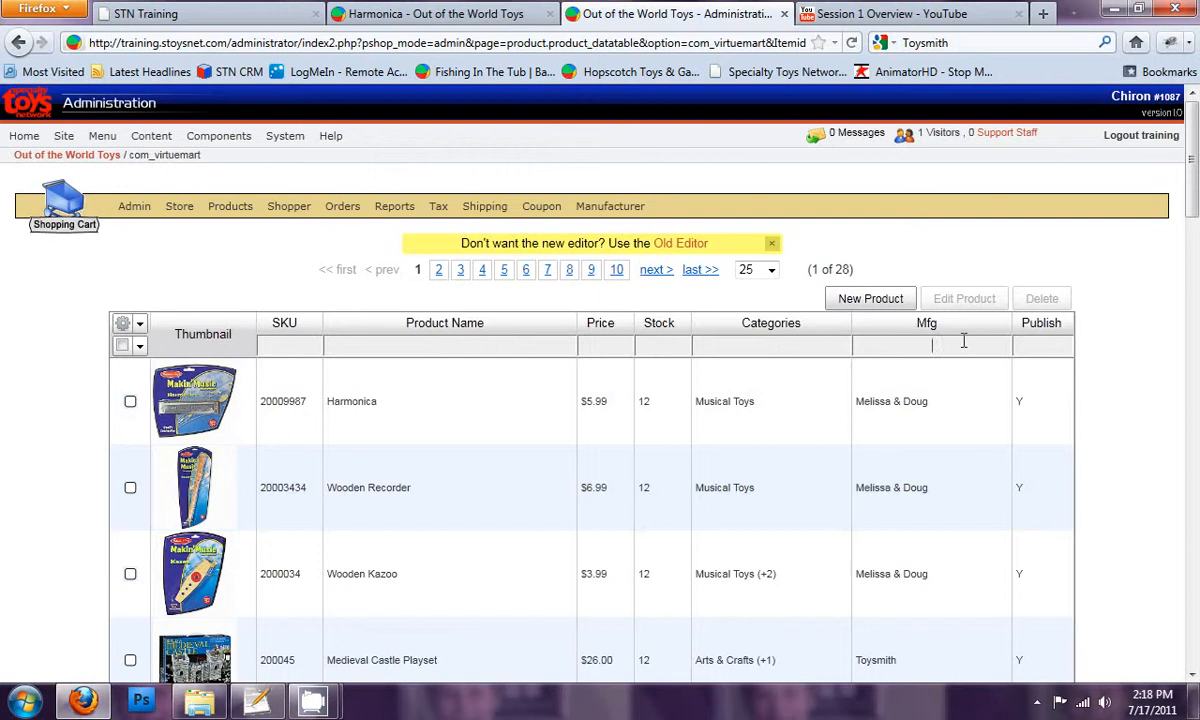
left_click(1044, 340)
Add the Discount and Gift columns to the product table's working set.
left_click(140, 326)
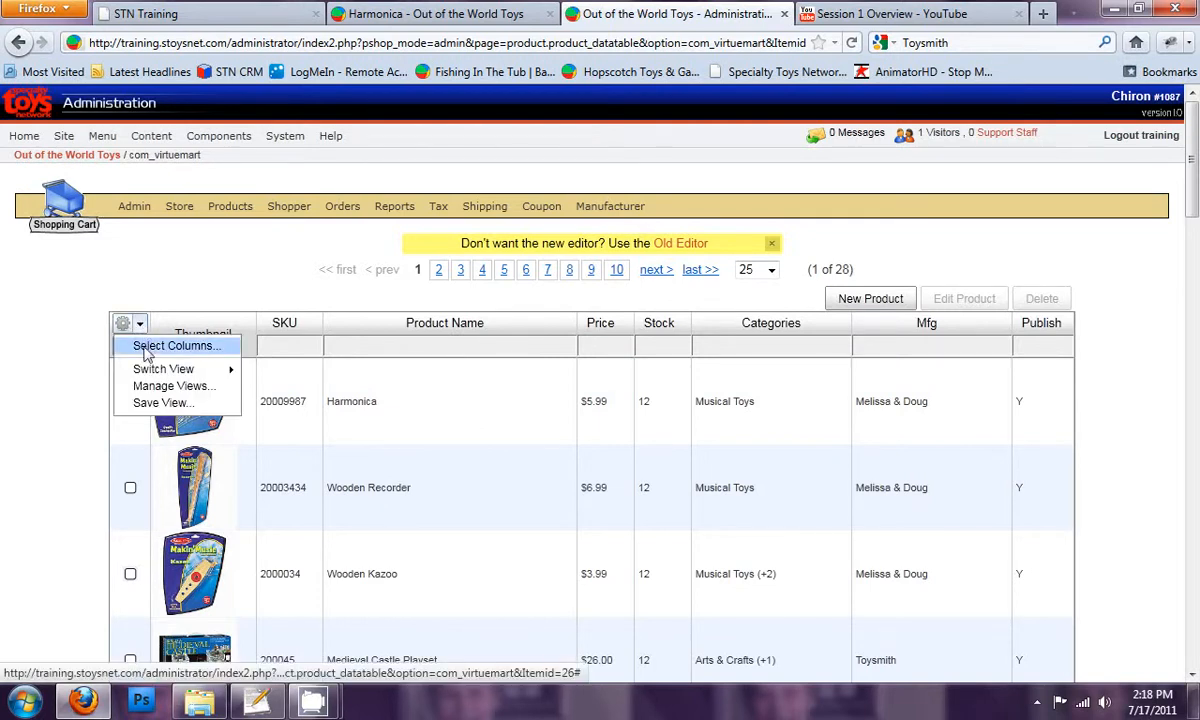
left_click(146, 350)
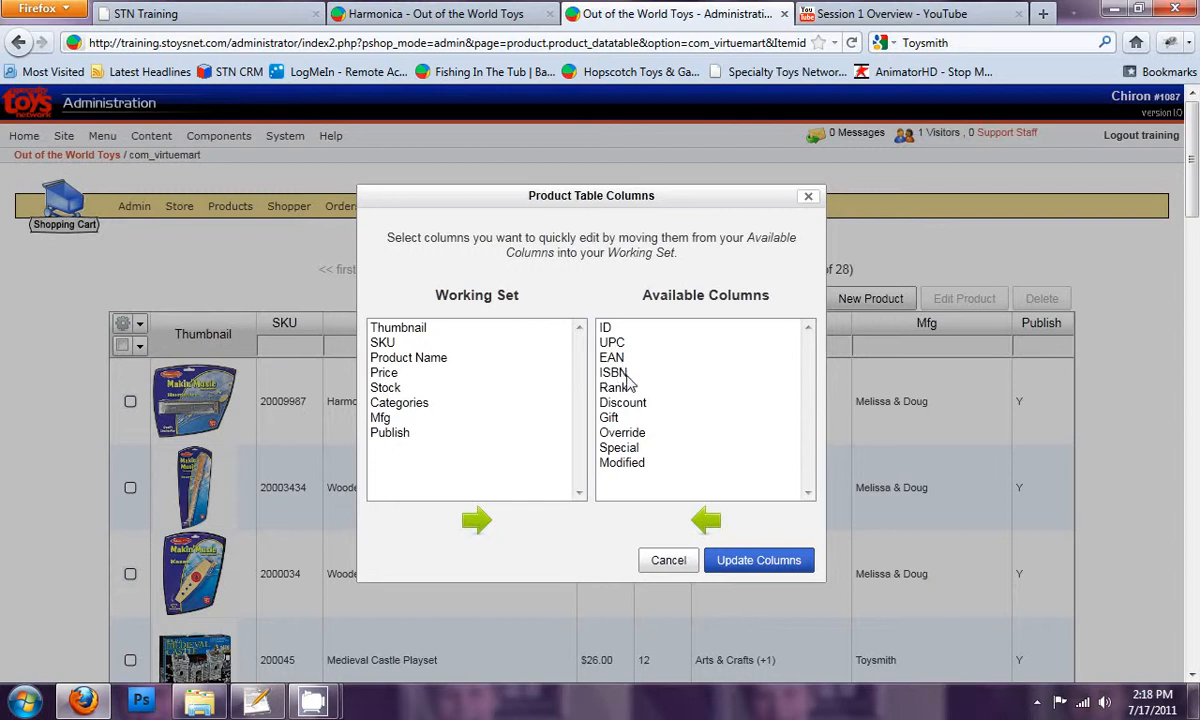
left_click(615, 402)
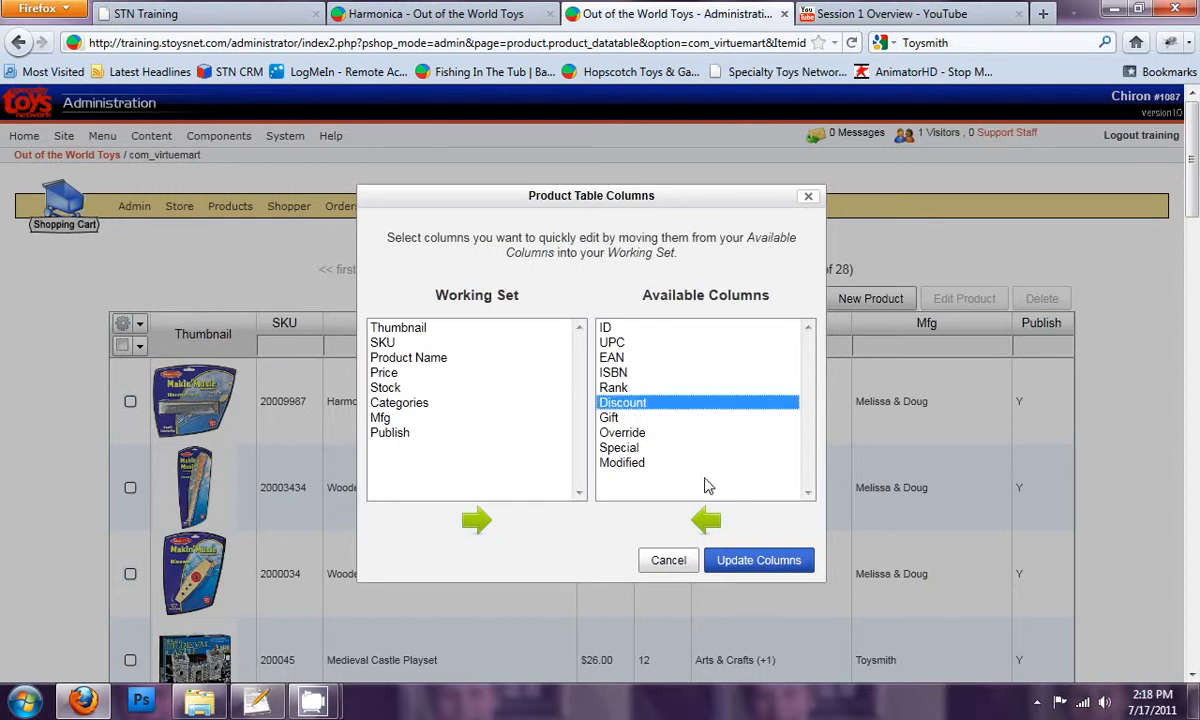
left_click(705, 520)
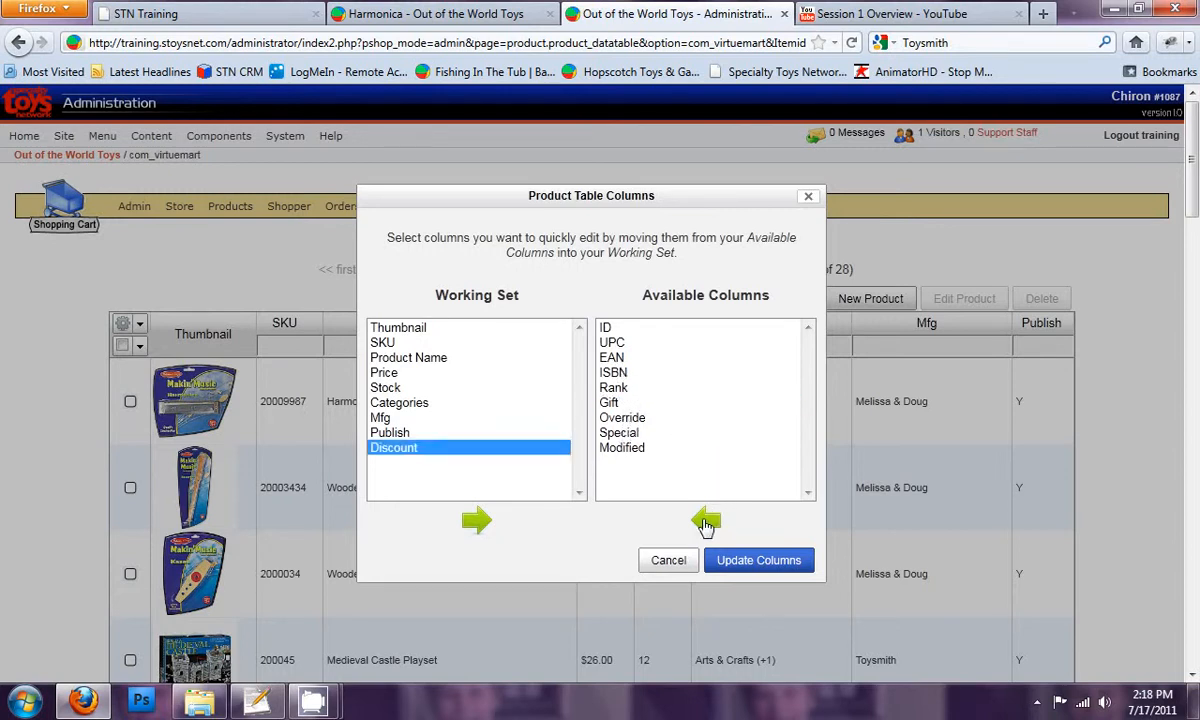
left_click(609, 402)
left_click(705, 520)
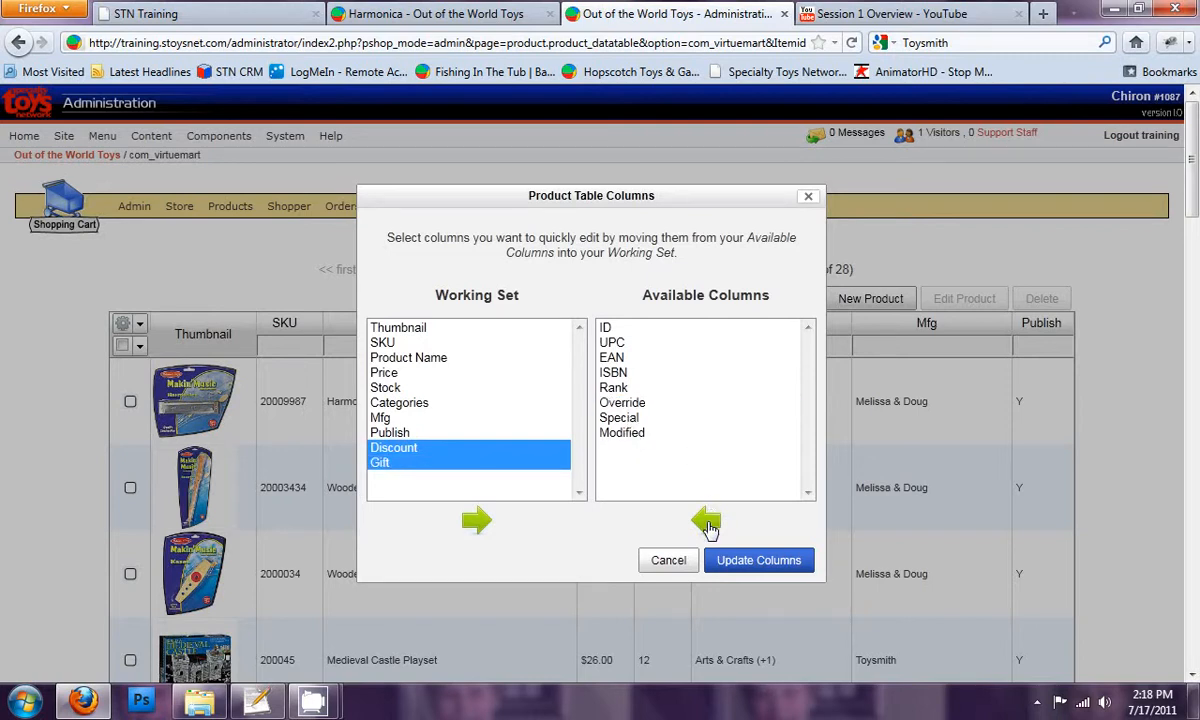
Add the Modified column to the working set and apply the updated columns to the product table.
left_click(621, 387)
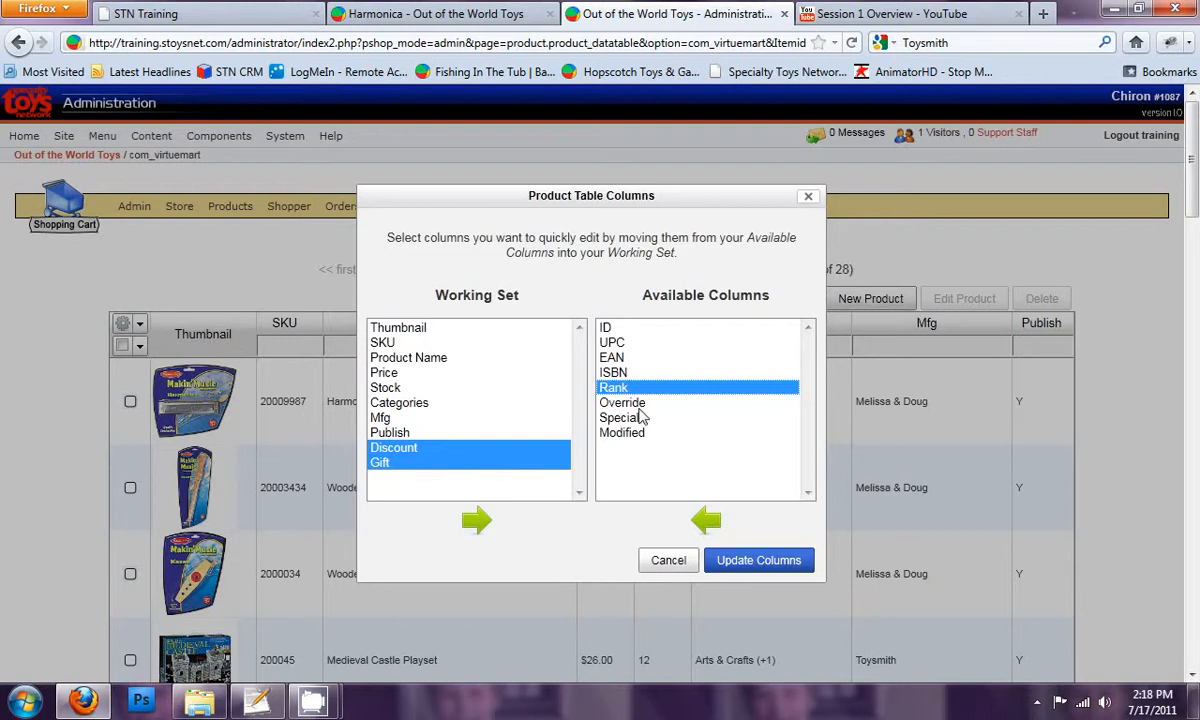
left_click(640, 405)
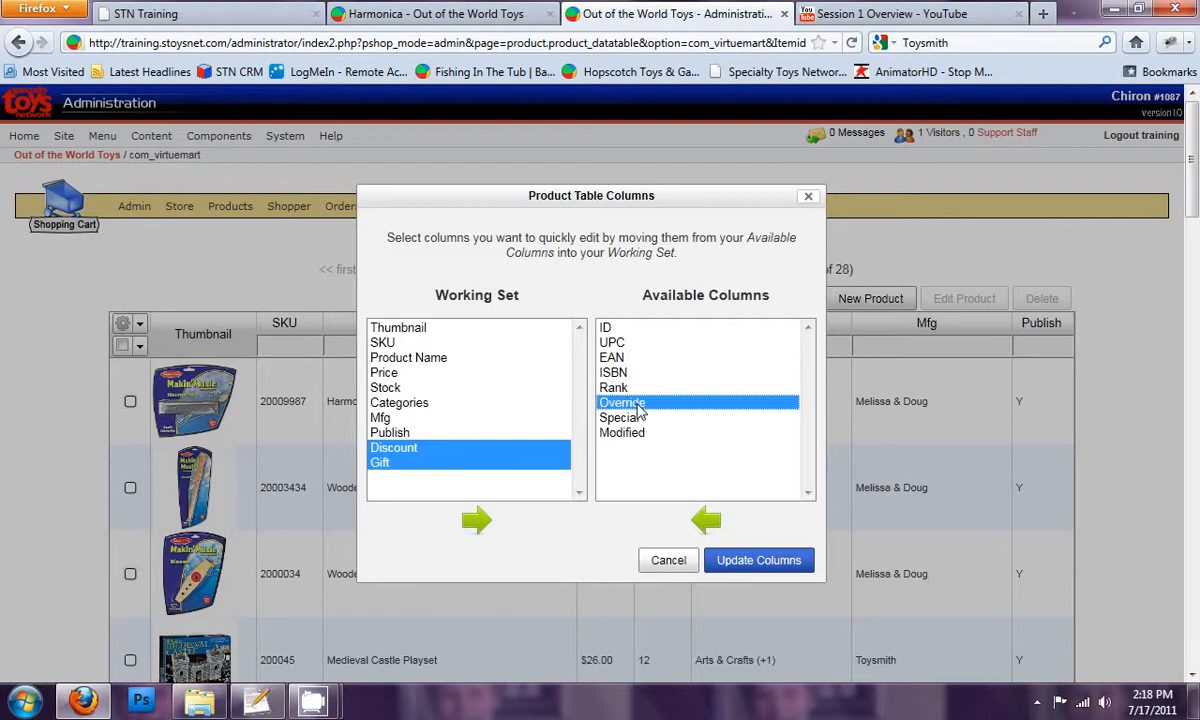
left_click(625, 418)
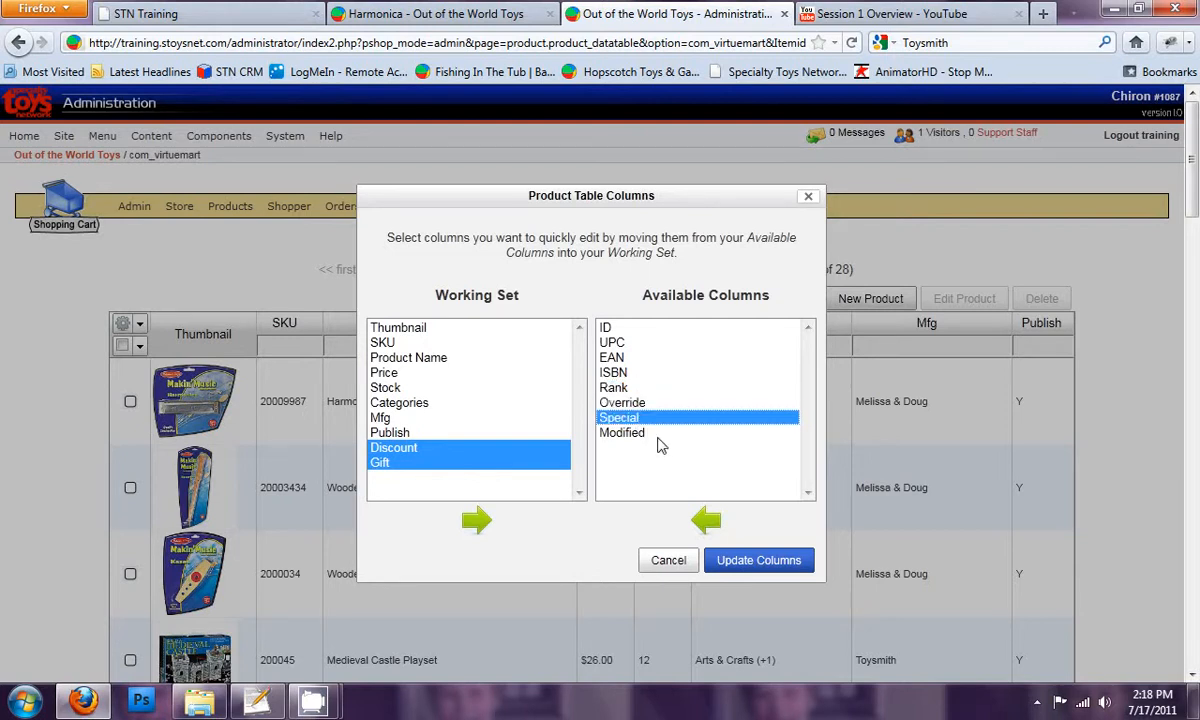
left_click(655, 437)
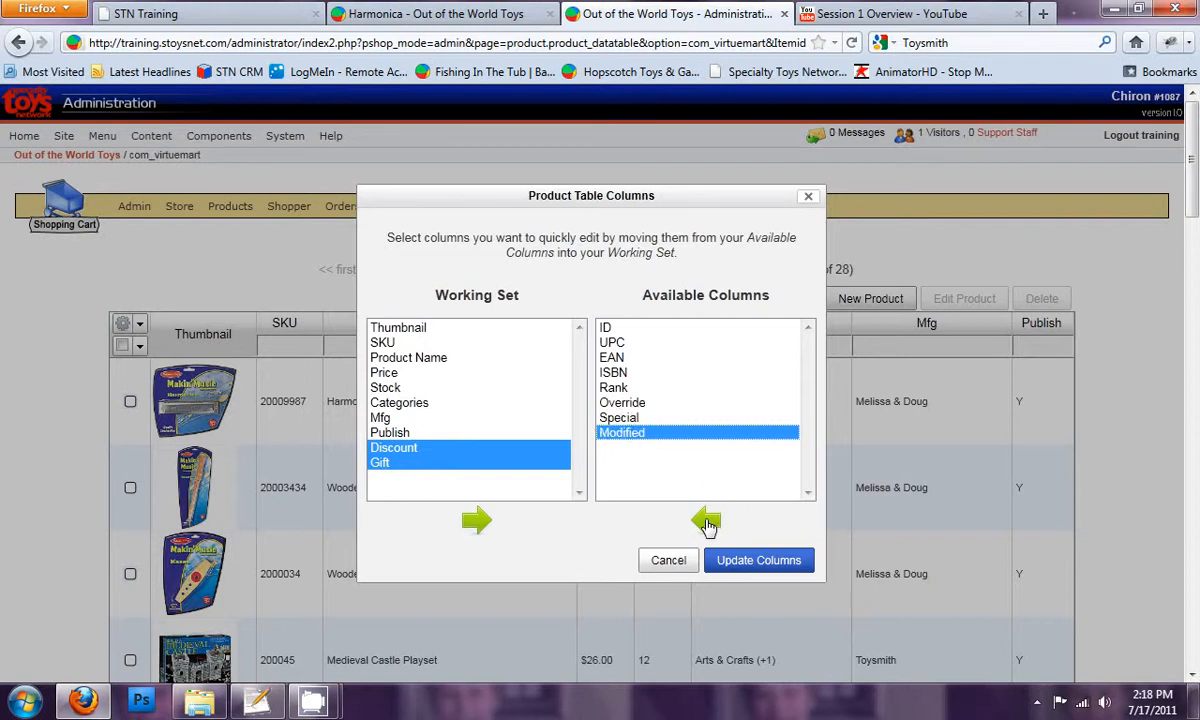
left_click(707, 522)
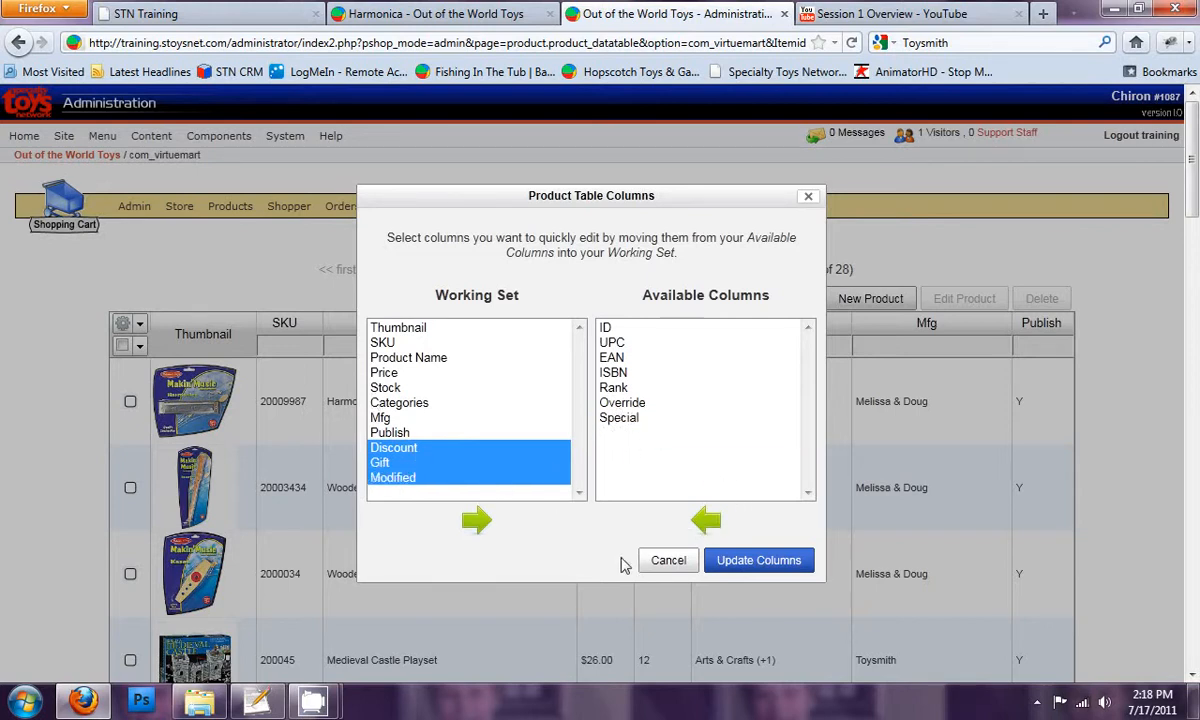
left_click(730, 566)
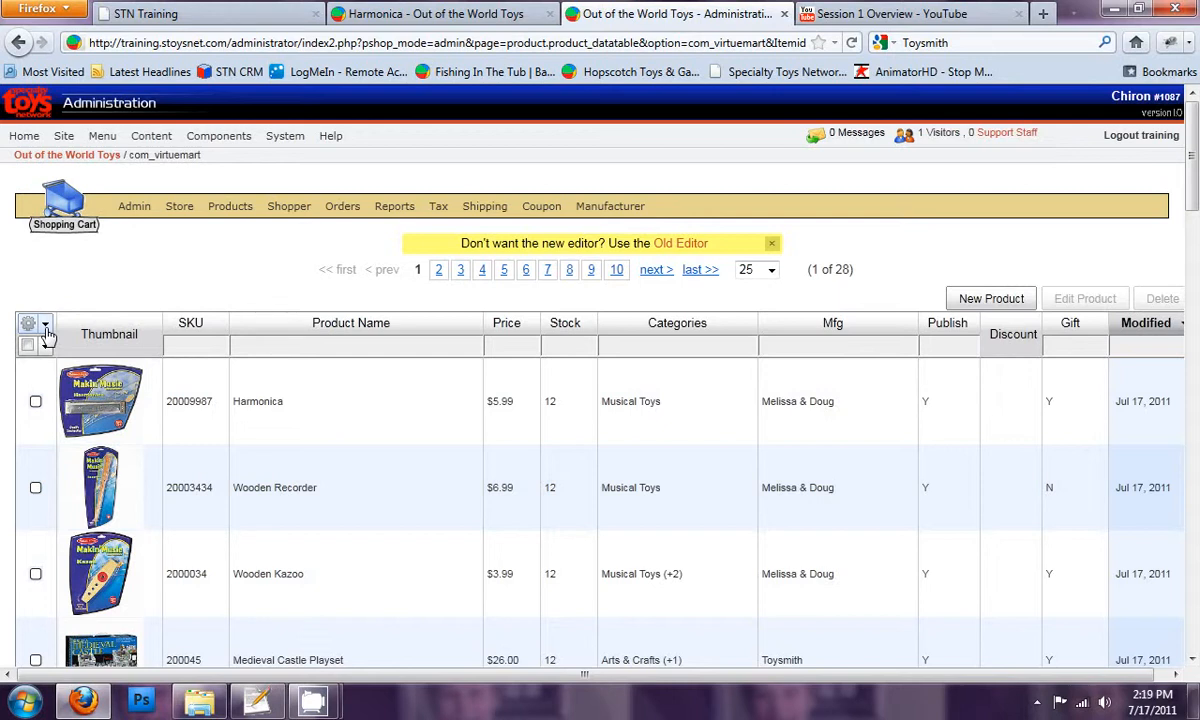
Move the Publish column between Thumbnail and SKU in the product table.
left_click(44, 326)
mouse_move(72, 372)
left_click_drag(1075, 335, 197, 331)
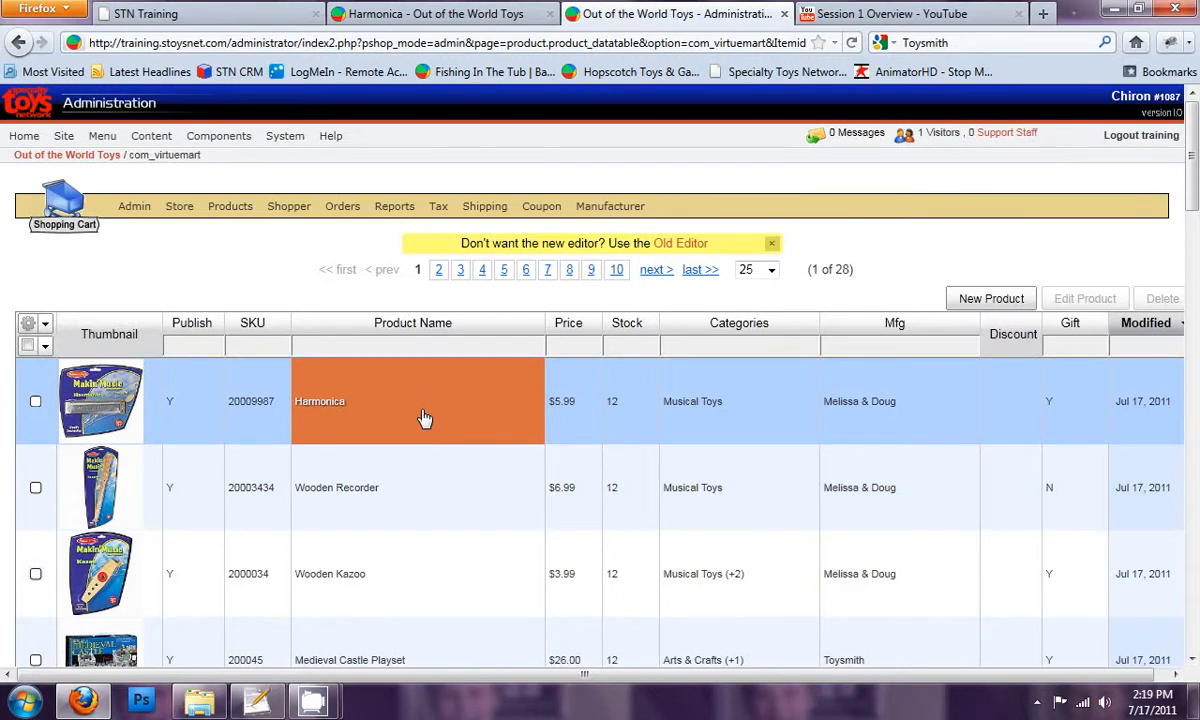
Save the current column layout over the existing saved view that carries a person's name.
left_click(44, 323)
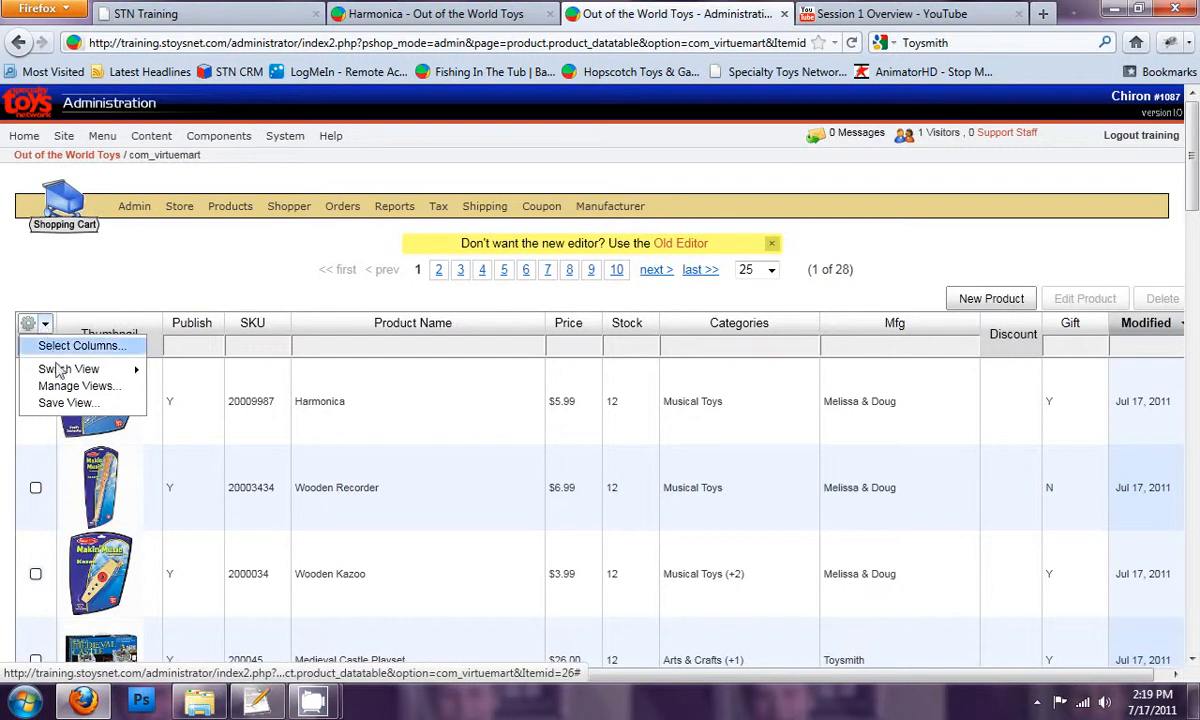
left_click(68, 403)
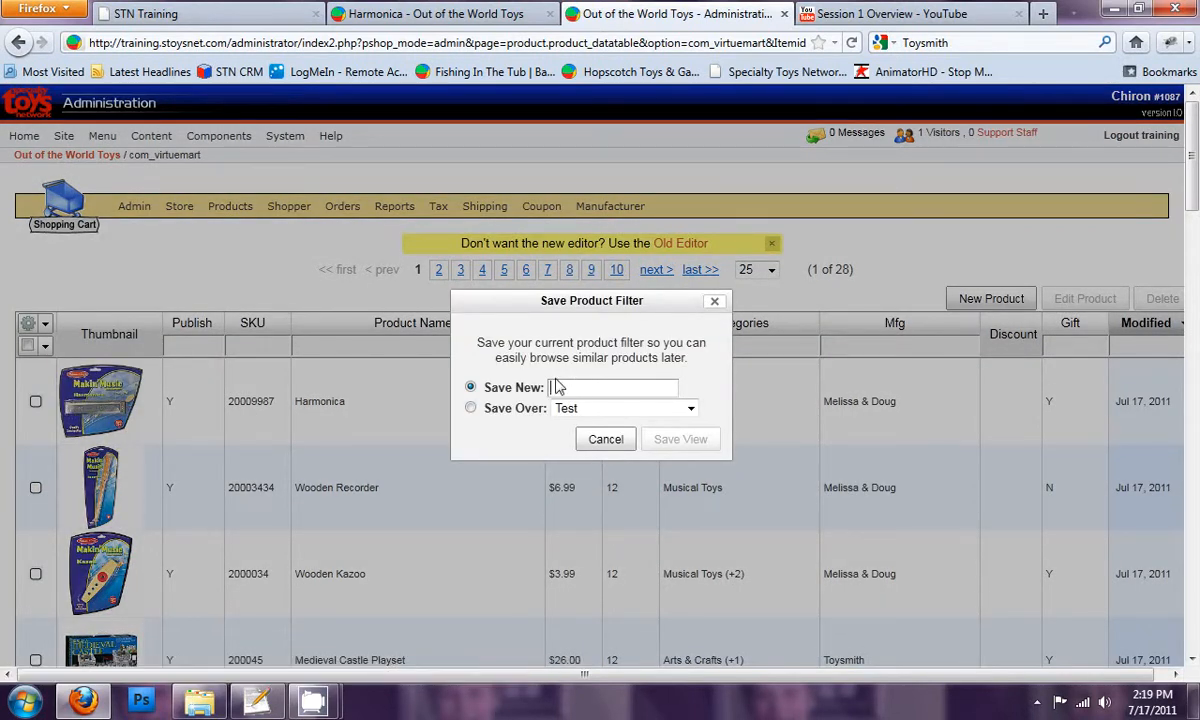
left_click(690, 408)
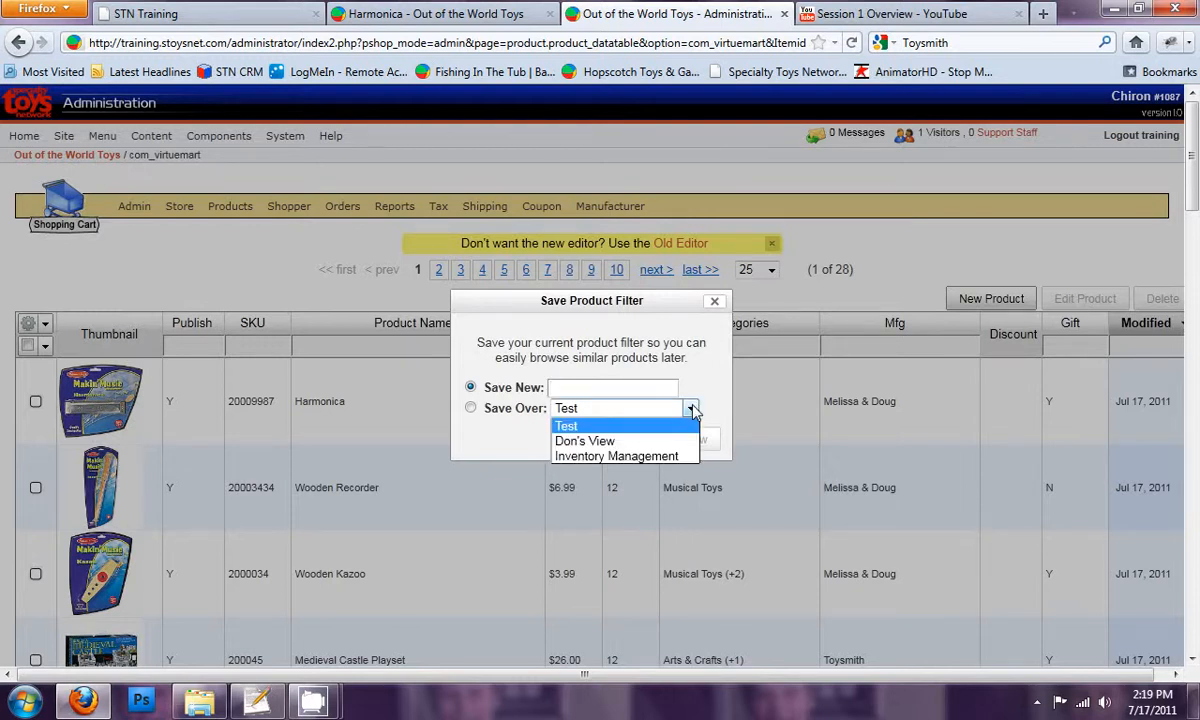
left_click(575, 387)
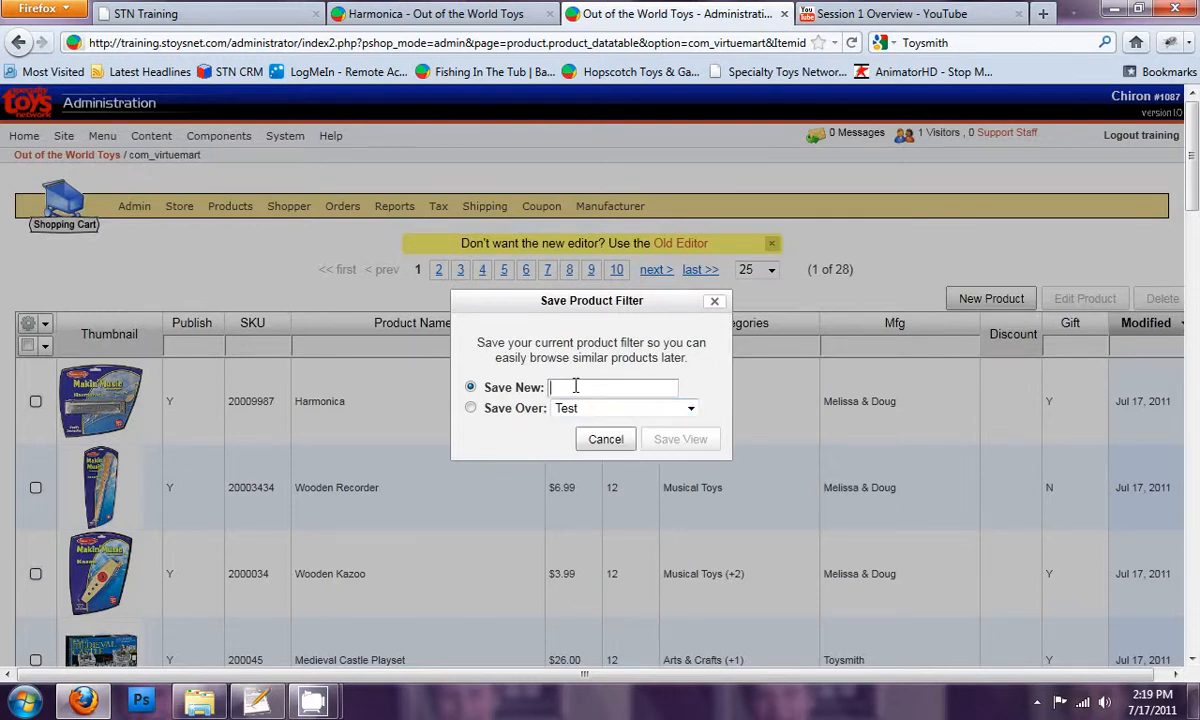
type("Don's View")
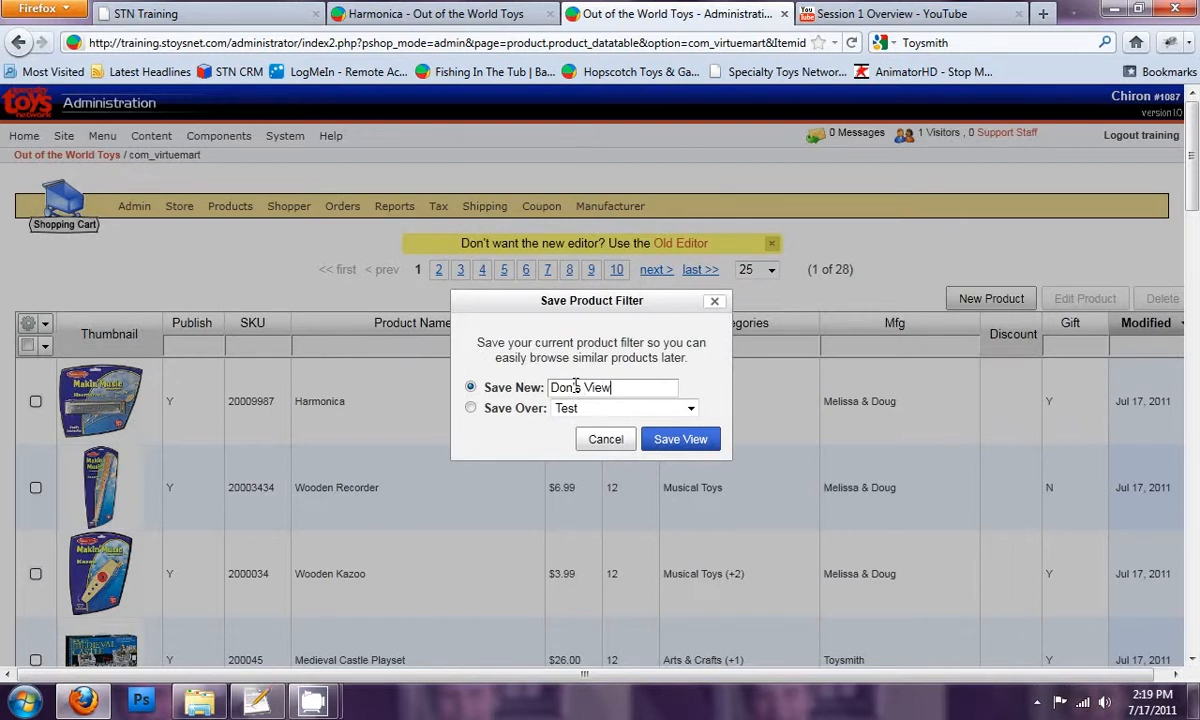
left_click(597, 409)
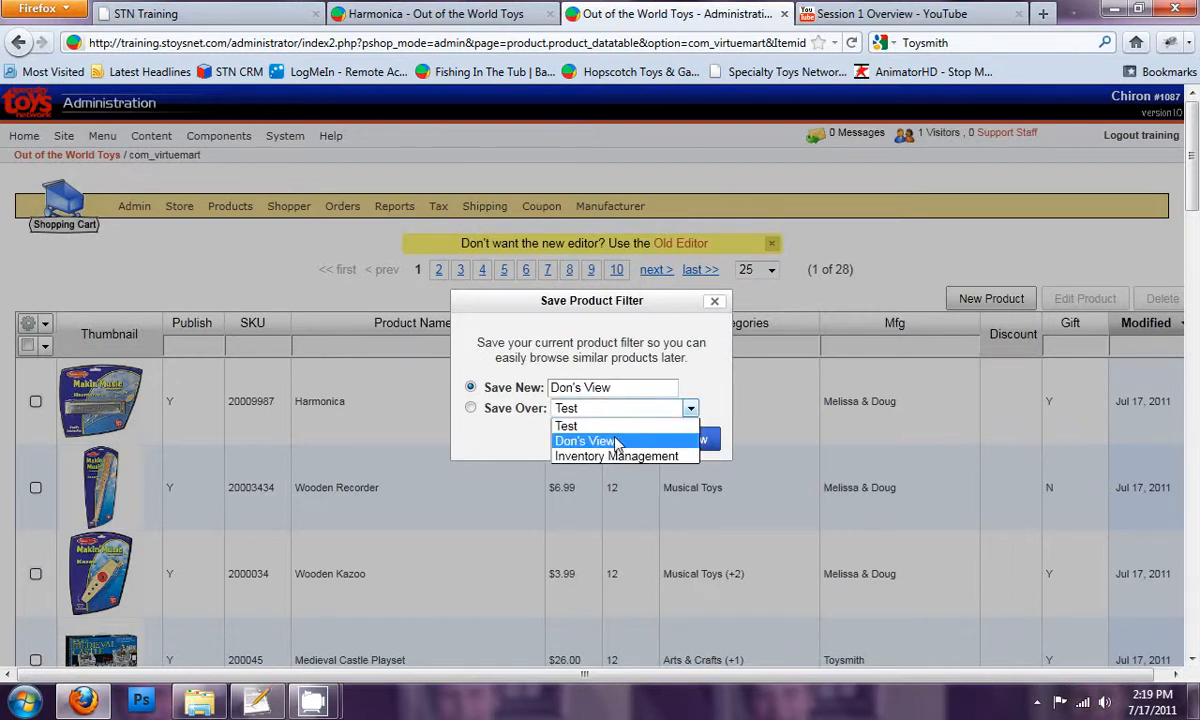
left_click(598, 442)
left_click(470, 408)
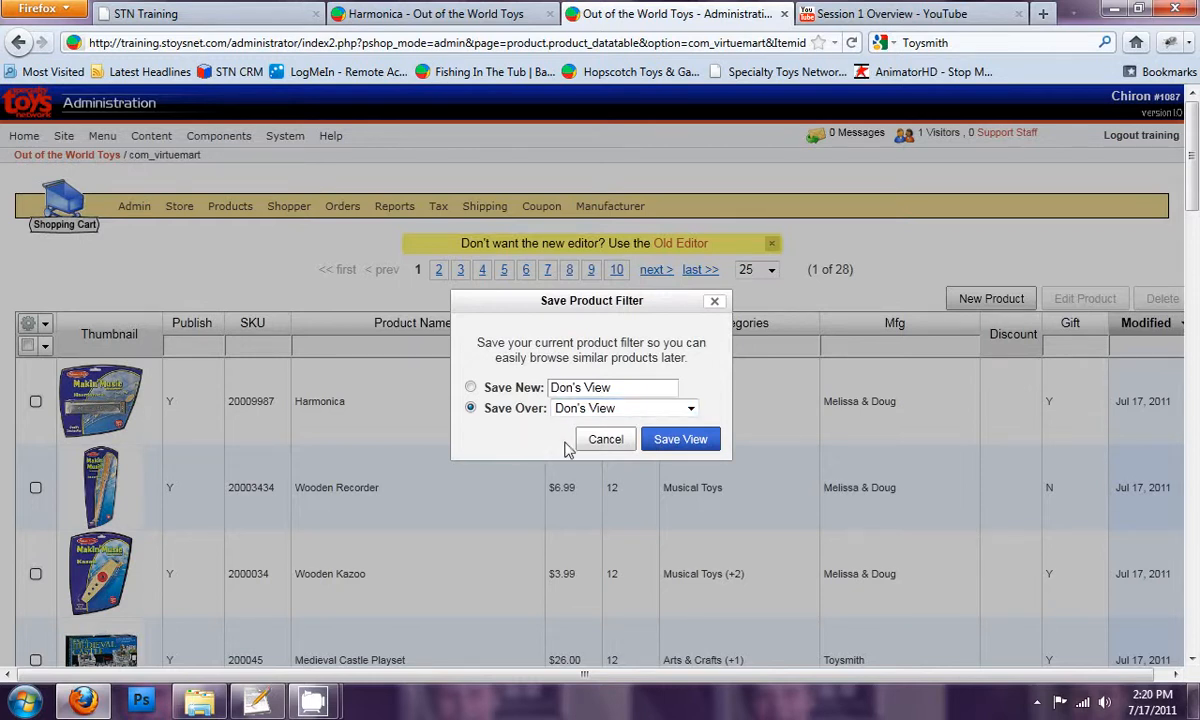
left_click(695, 440)
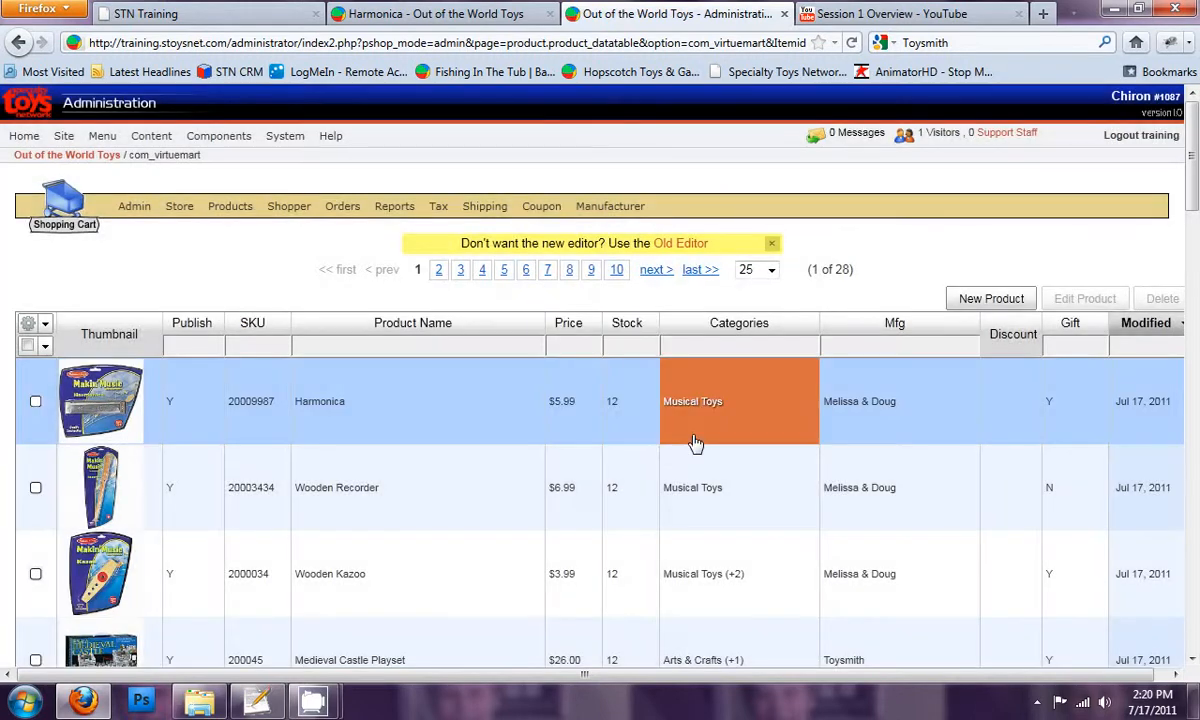
Make the saved view that carries a person's name the default in the View Manager, then close the manager.
left_click(45, 327)
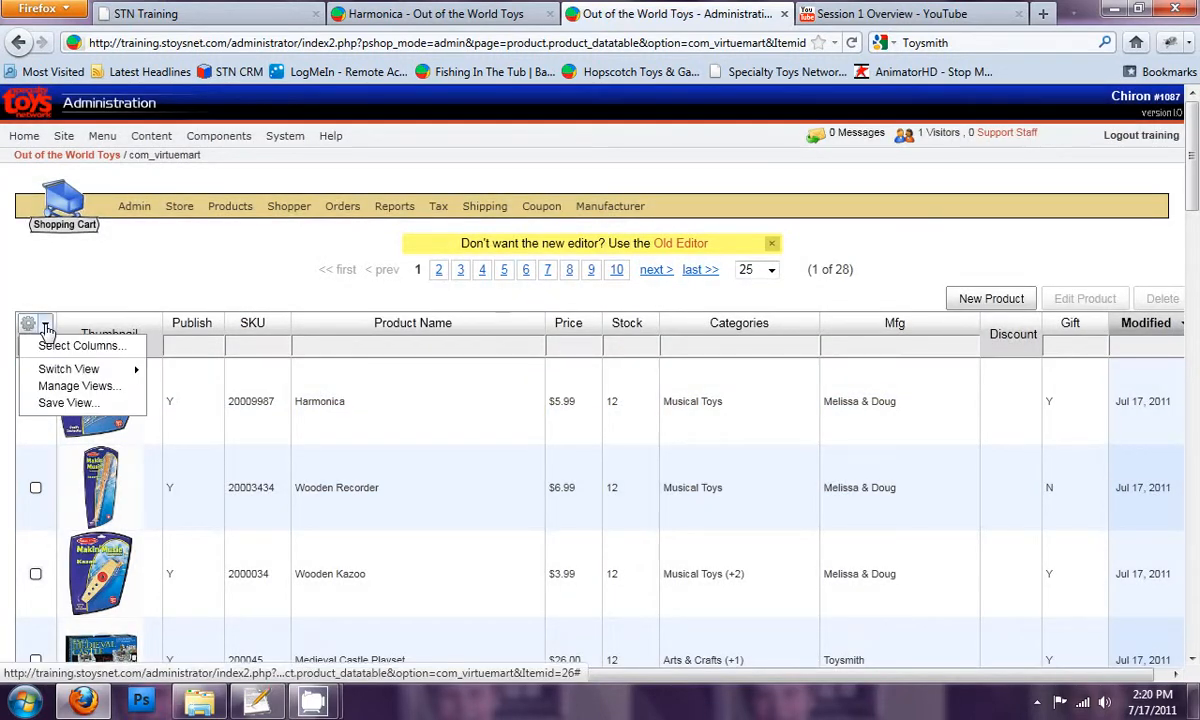
left_click(62, 386)
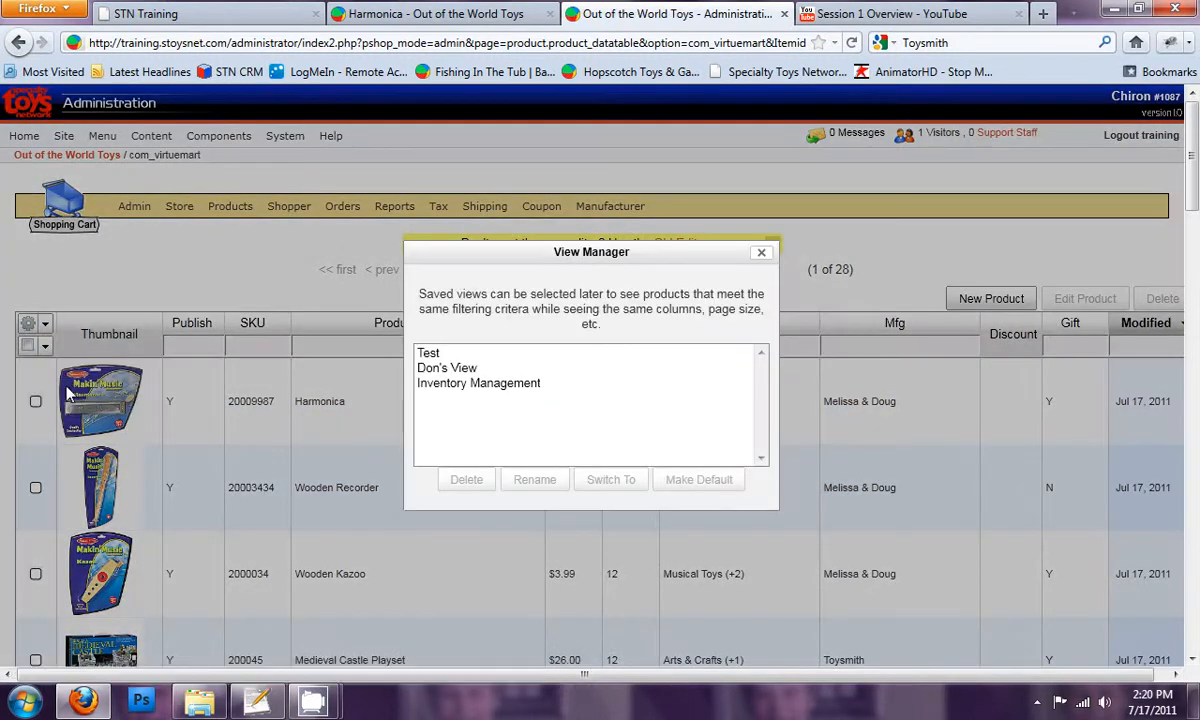
left_click(471, 370)
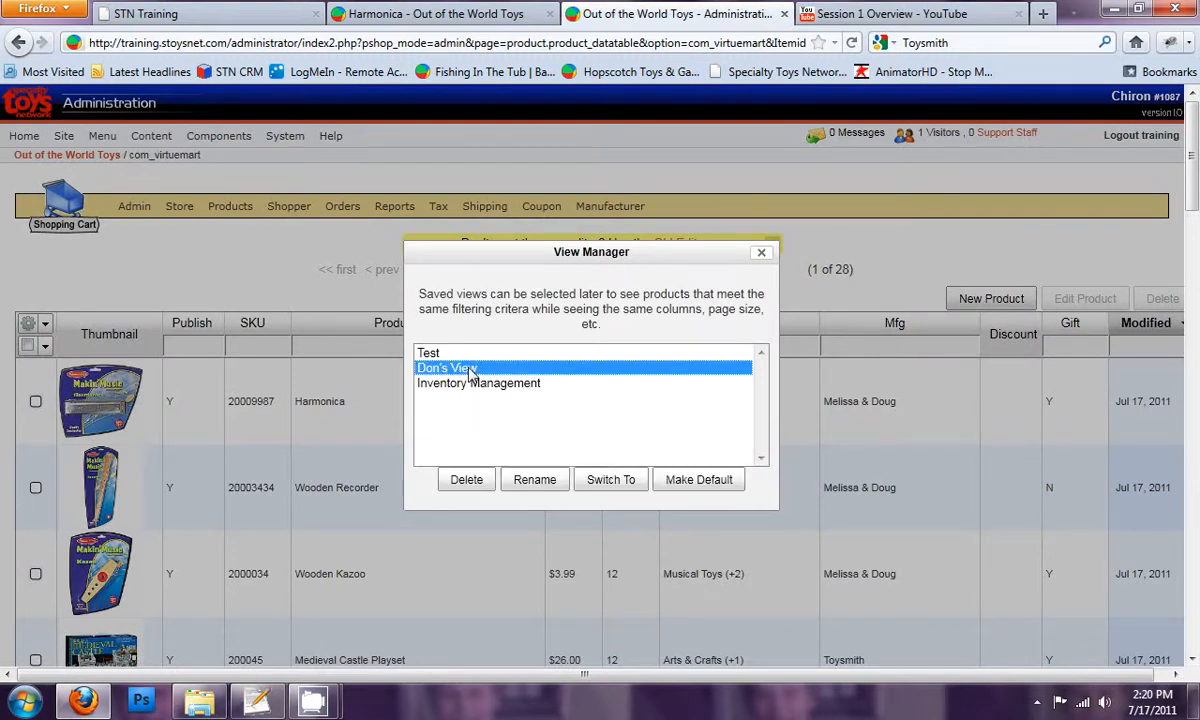
left_click(698, 480)
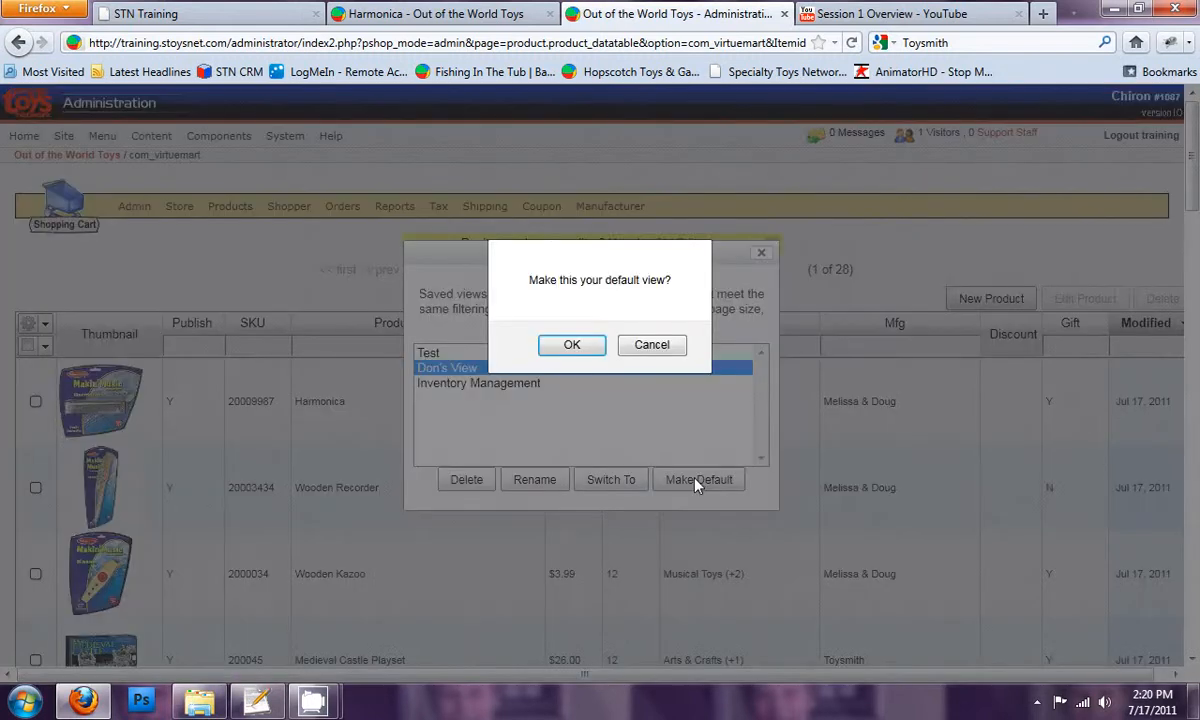
left_click(571, 344)
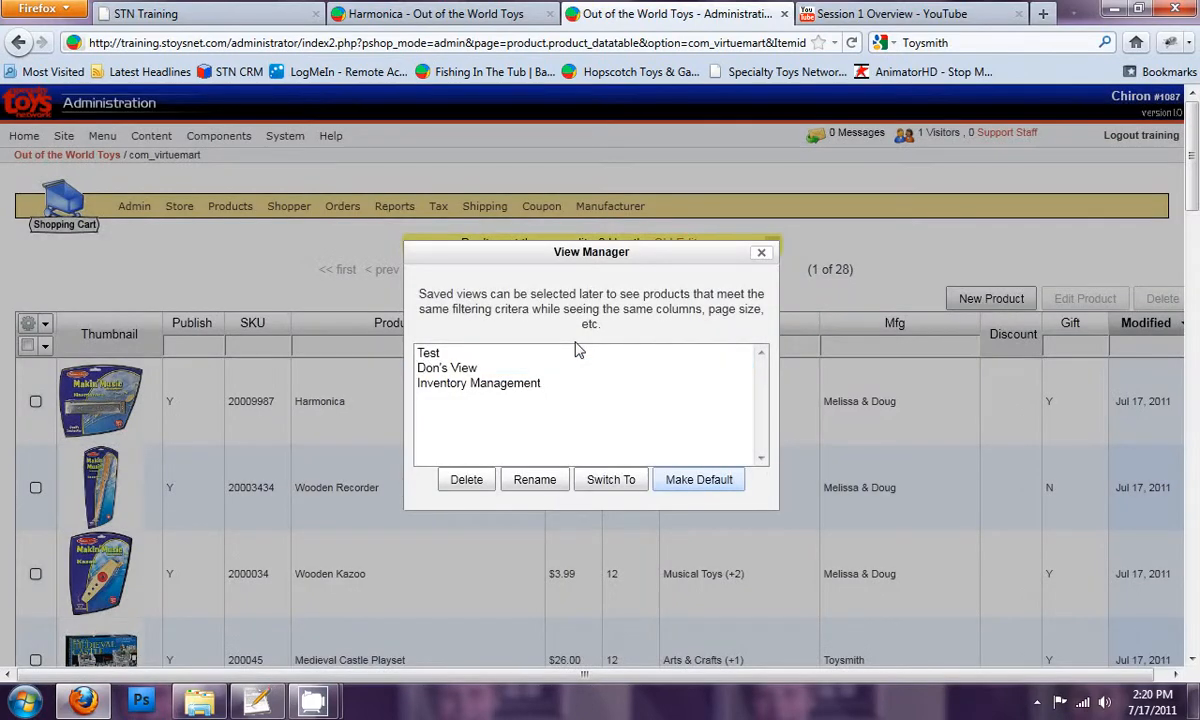
left_click(762, 254)
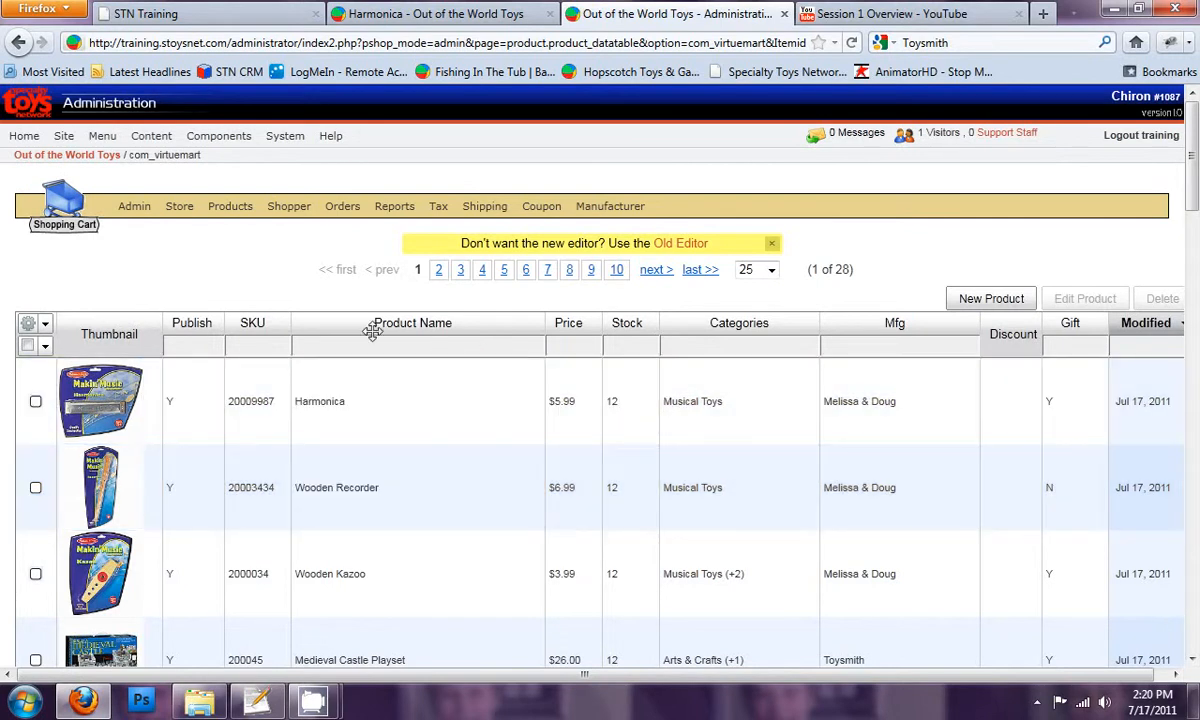
Move the Modified column between Thumbnail and Publish, and the Gift column between Categories and Mfg.
left_click_drag(1141, 331, 195, 322)
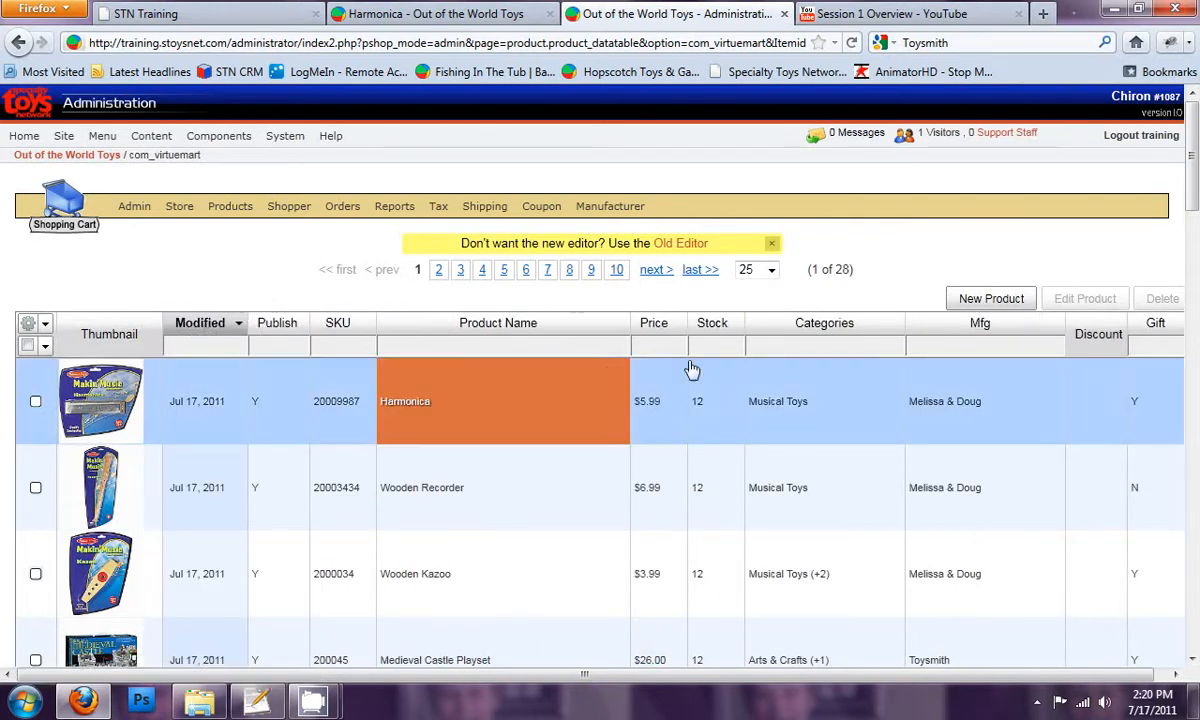
left_click_drag(1163, 330, 925, 321)
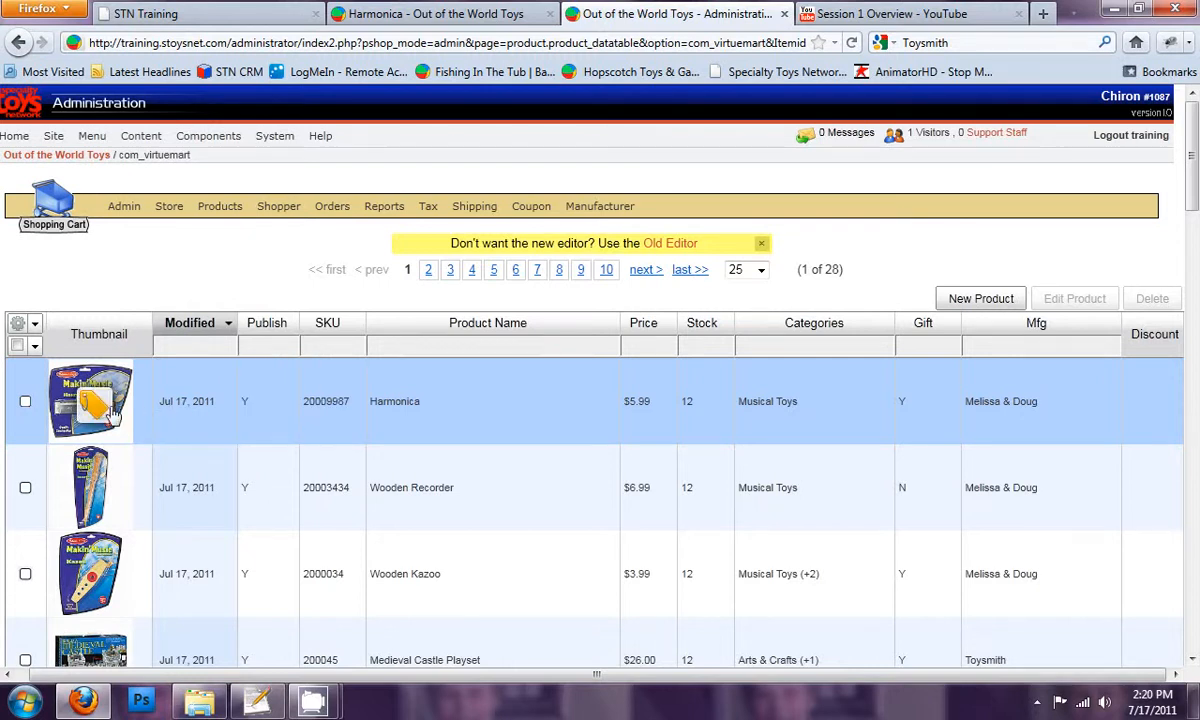
Select the Harmonica product and open it in the full product editor.
left_click(25, 401)
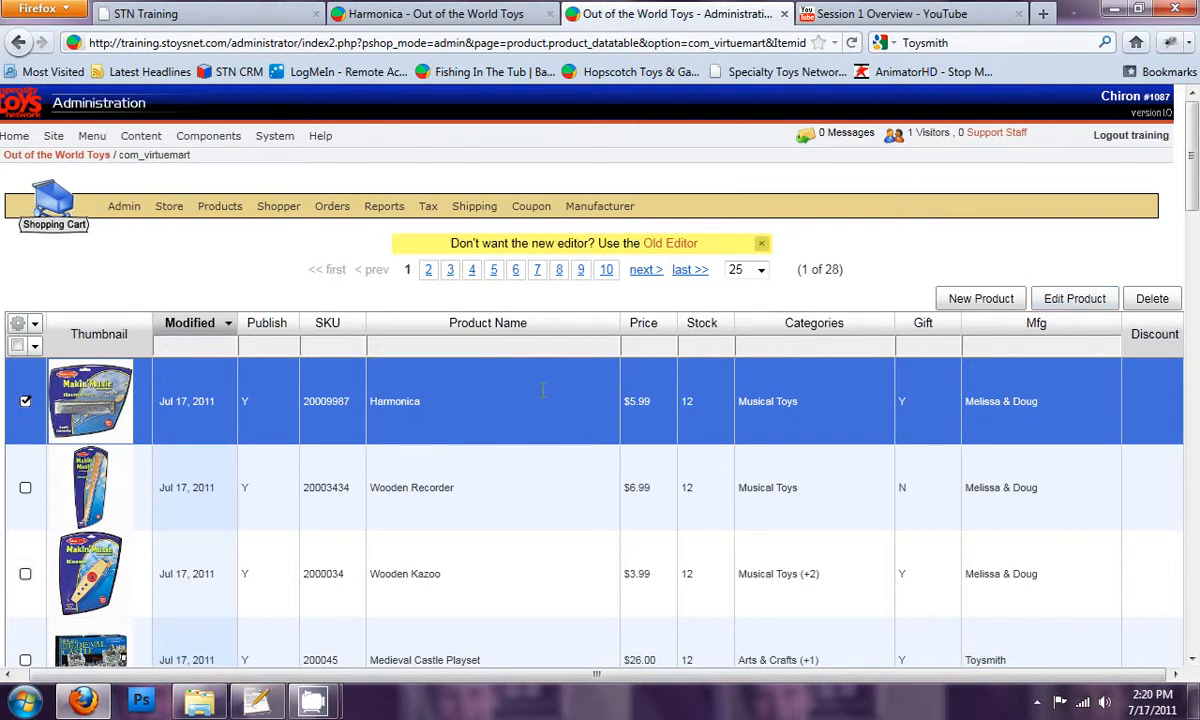
left_click(25, 401)
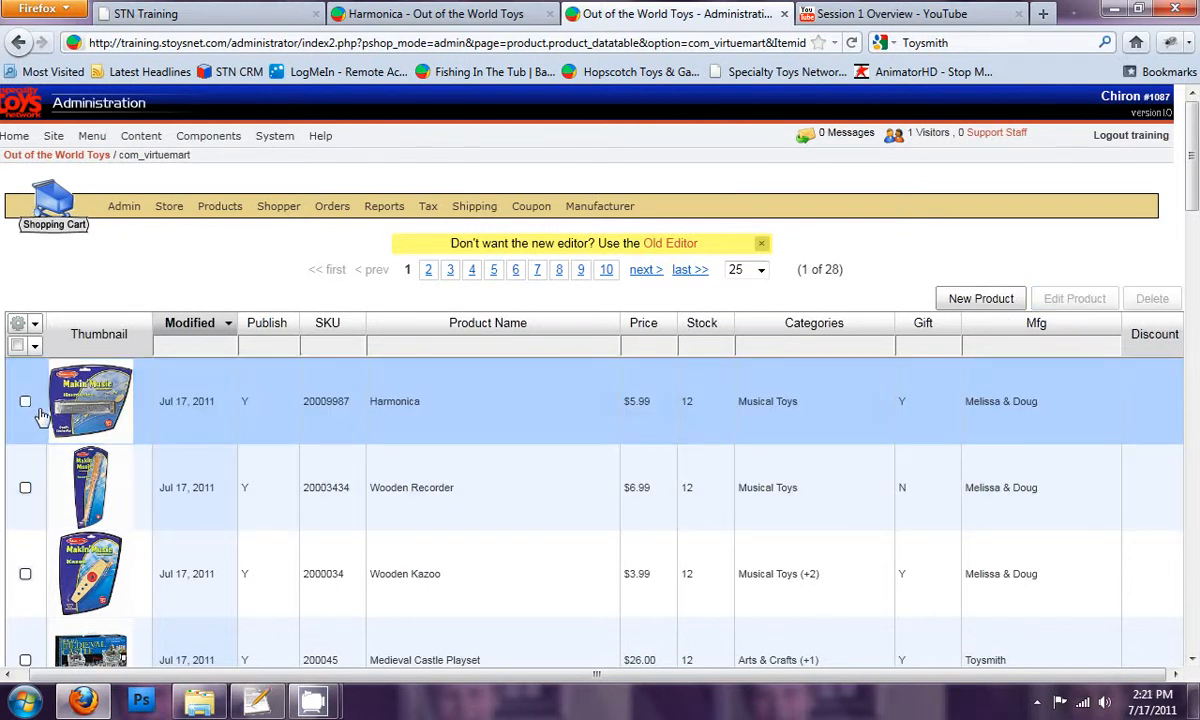
right_click(416, 401)
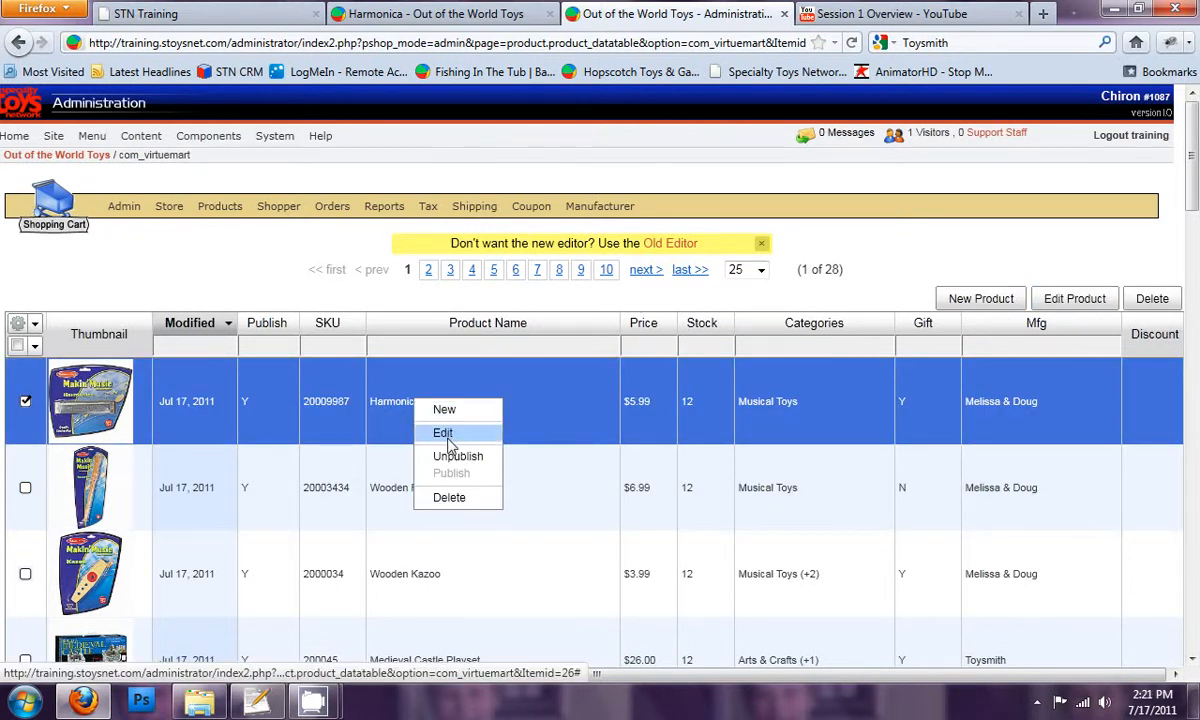
left_click(443, 433)
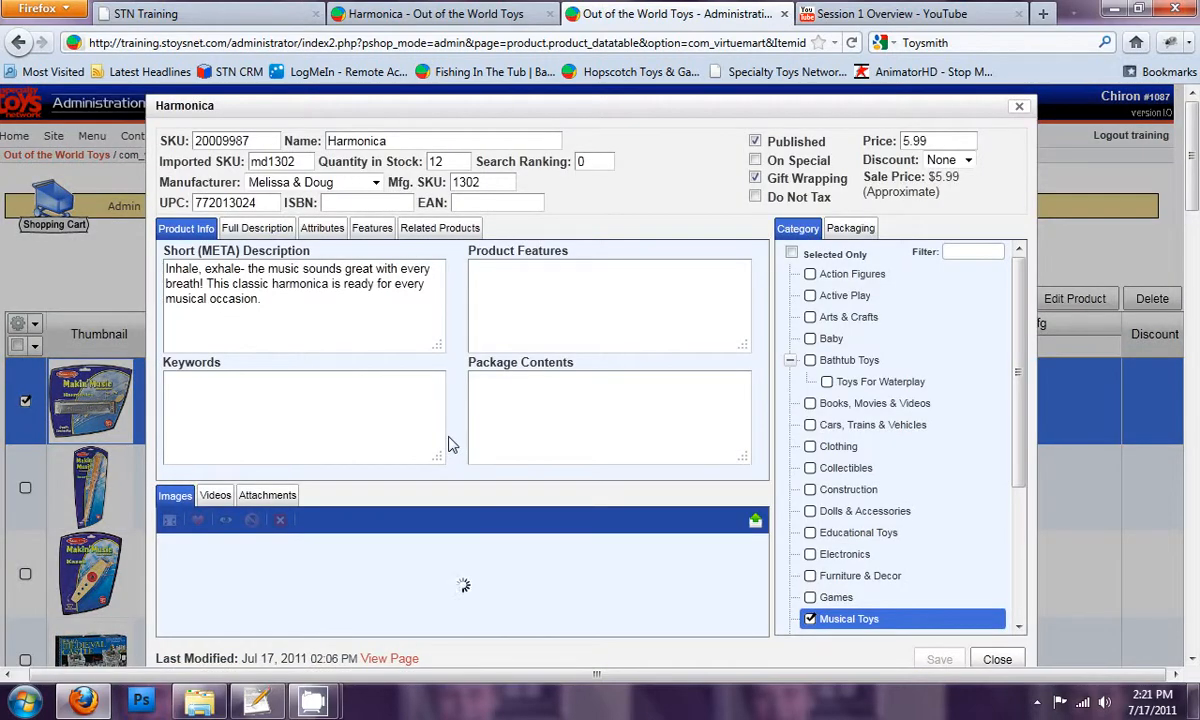
Review the Harmonica's images, videos, attachments and category list, then close the product editor.
left_click(285, 549)
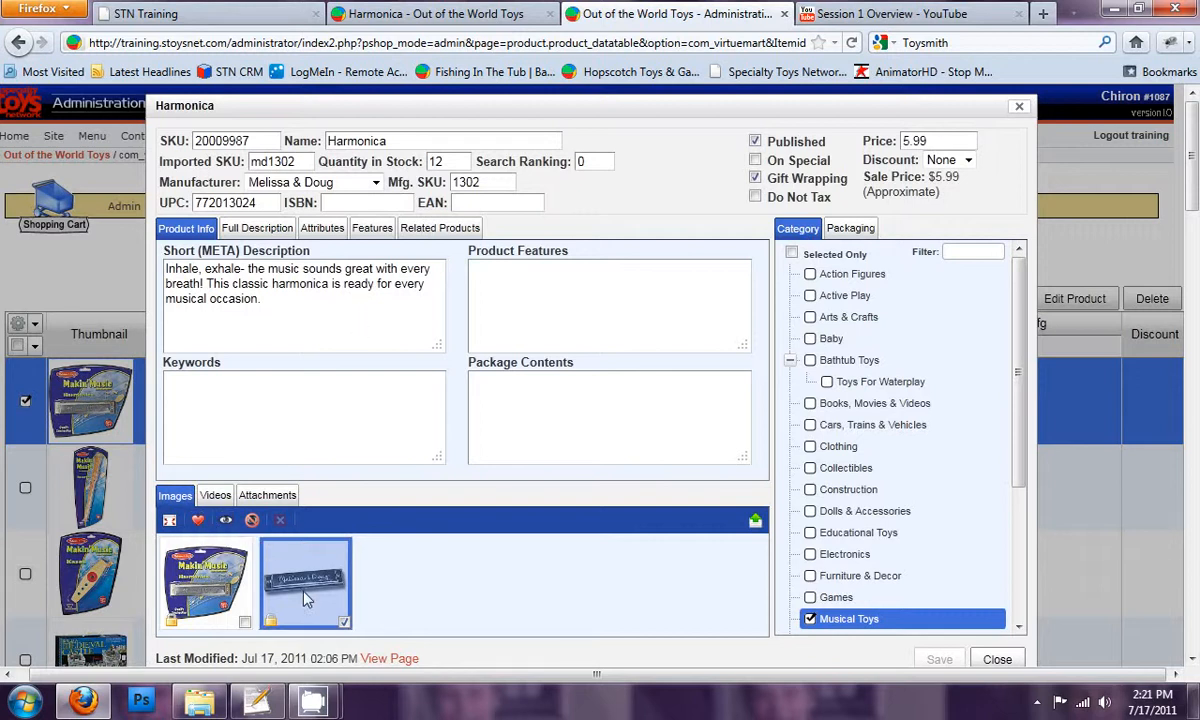
left_click(215, 495)
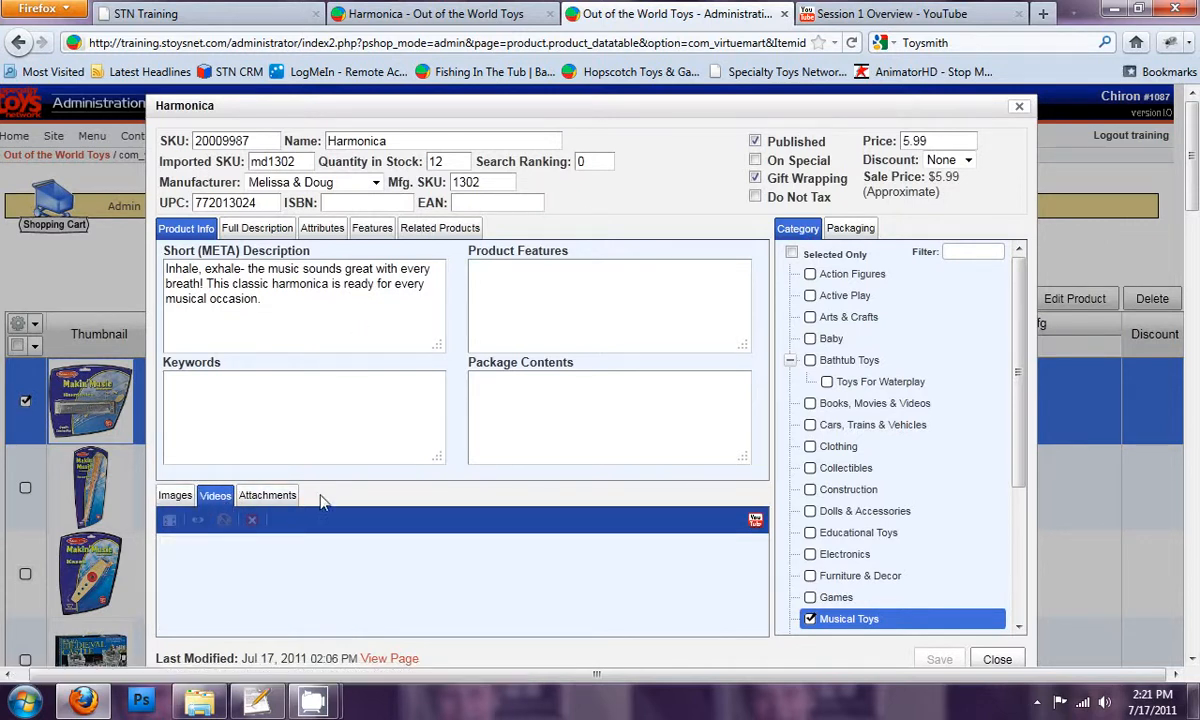
left_click(177, 496)
left_click(267, 495)
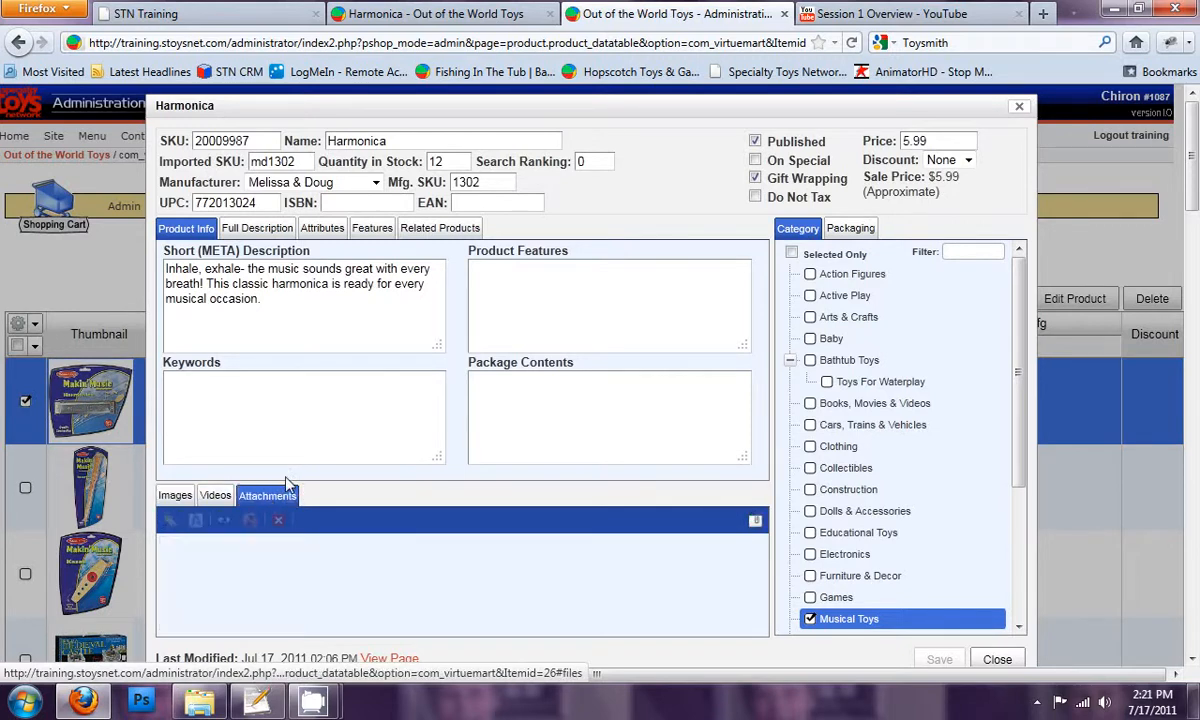
left_click(188, 497)
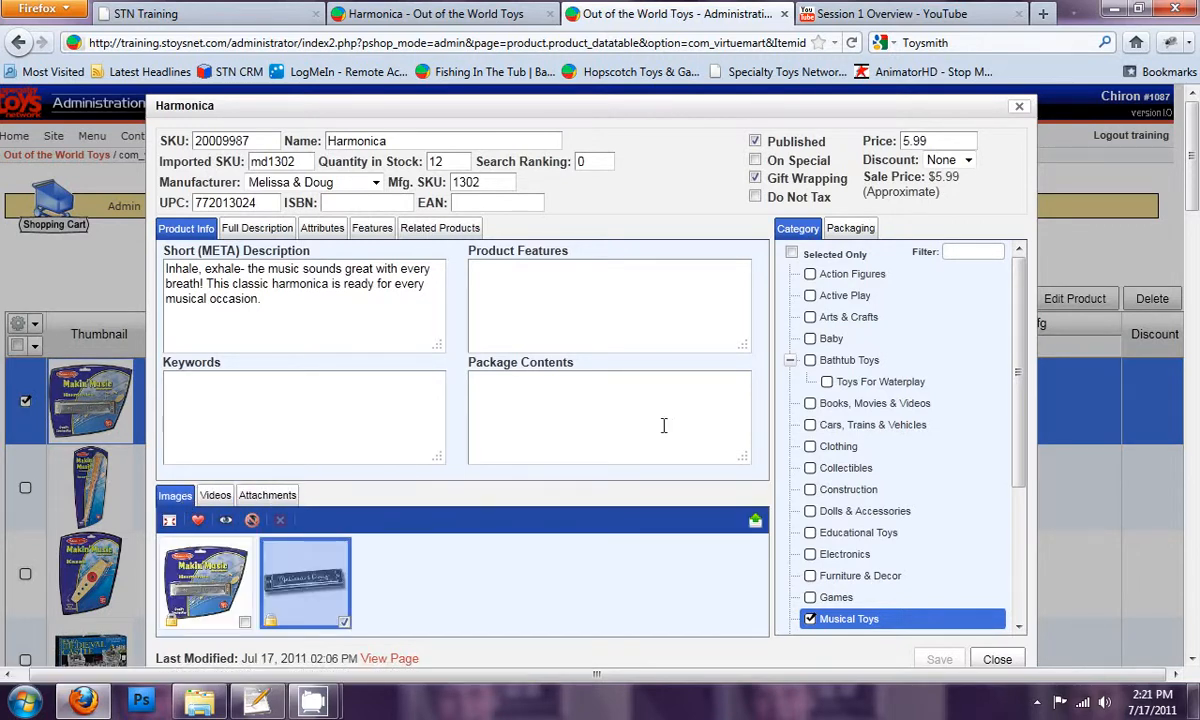
mouse_move(1019, 387)
left_mouse_down()
mouse_move(1009, 539)
mouse_move(1020, 390)
left_mouse_up()
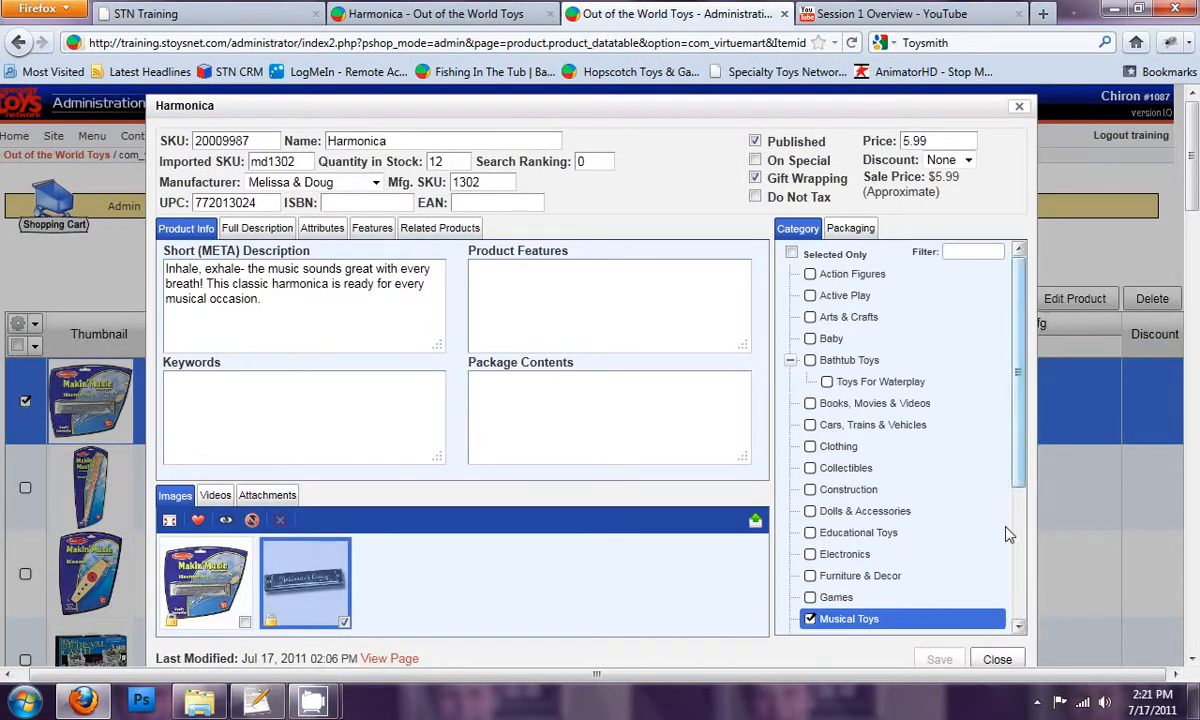
left_click(996, 661)
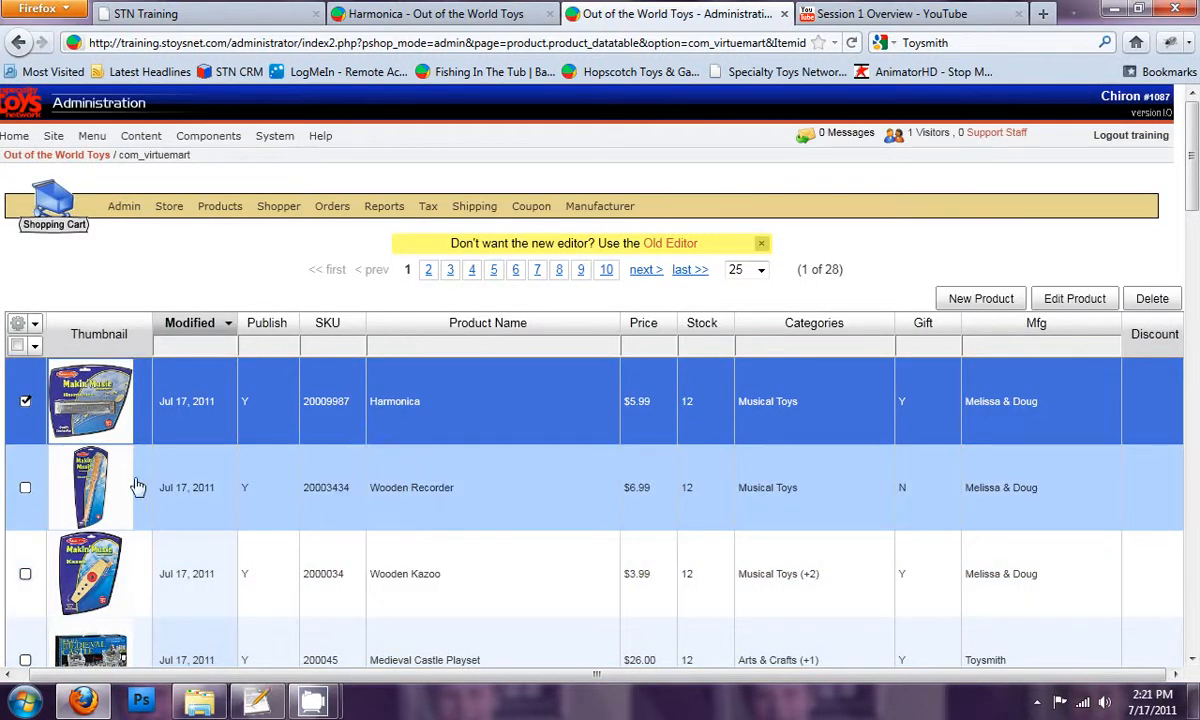
Add the Wooden Recorder and Wooden Kazoo to the selection with the Harmonica, and set Gift to Y for all three.
left_click(25, 492)
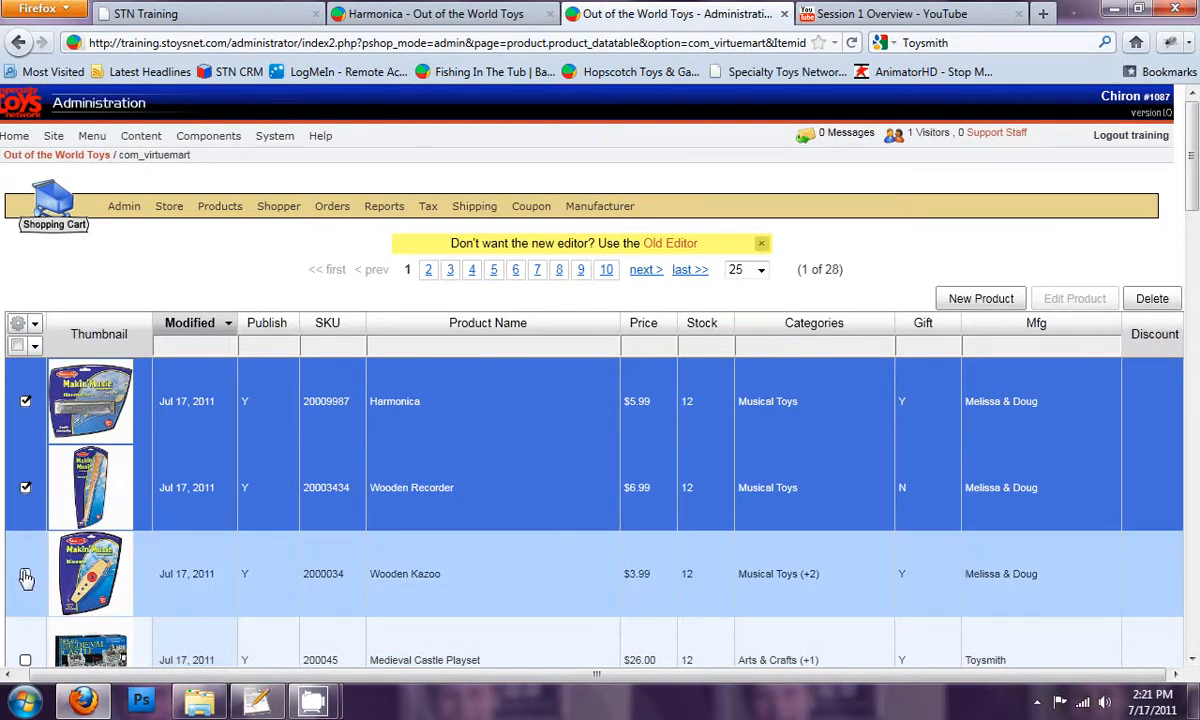
left_click(25, 570)
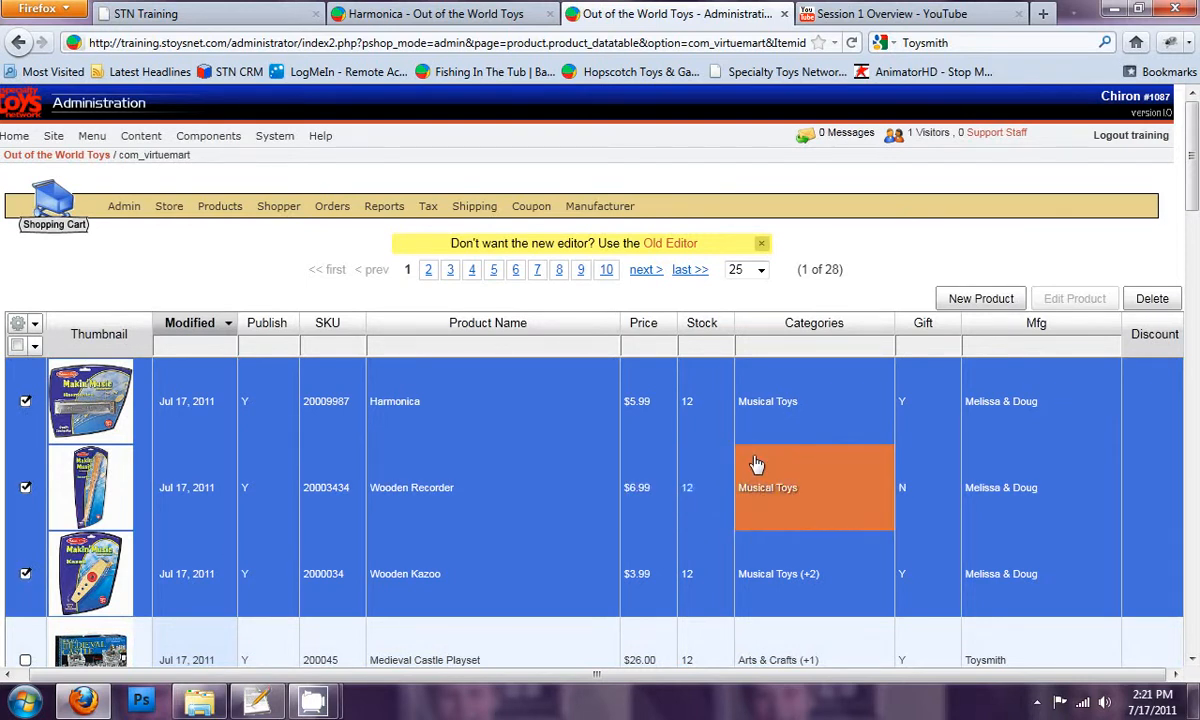
left_click(920, 405)
left_click(926, 405)
left_click(912, 430)
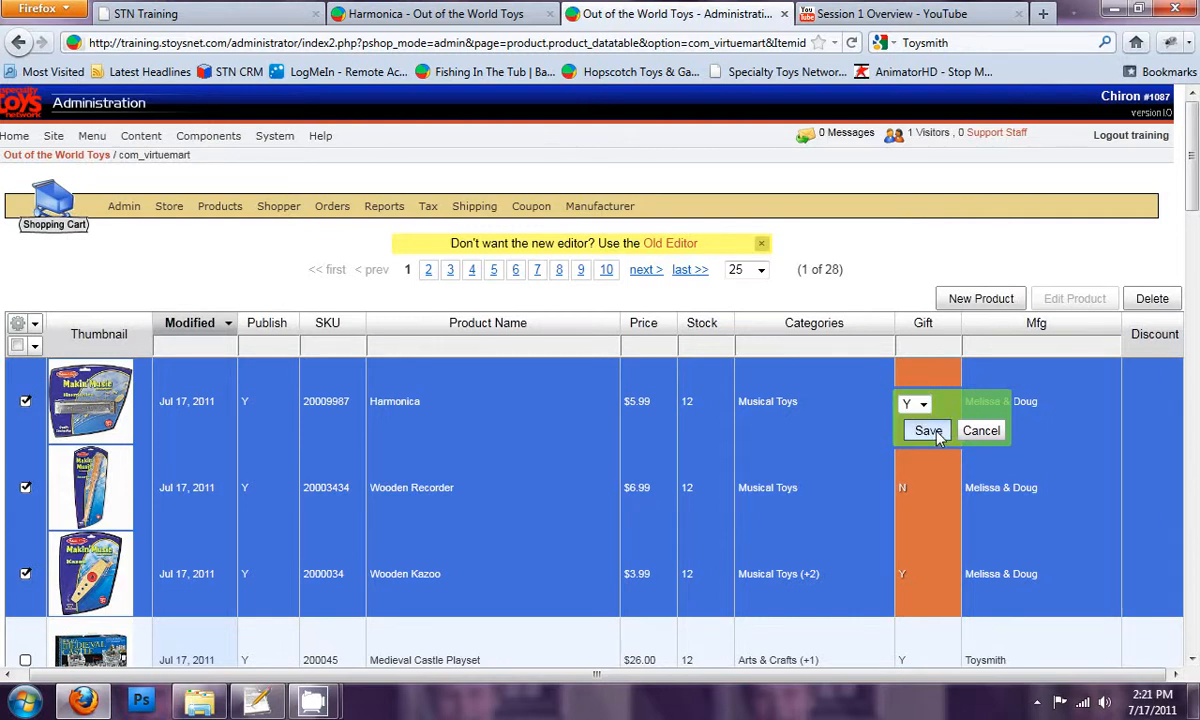
left_click(927, 431)
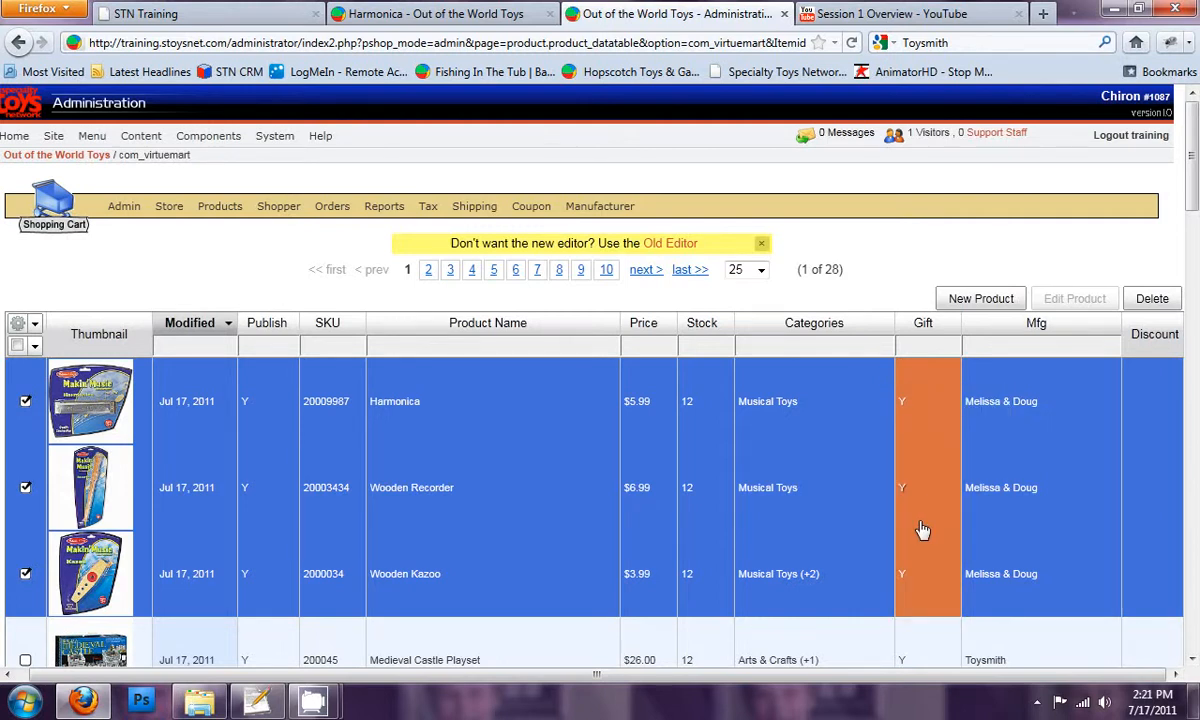
Assign the categories Musical Toys and Other to the three selected products and save.
left_click(797, 411)
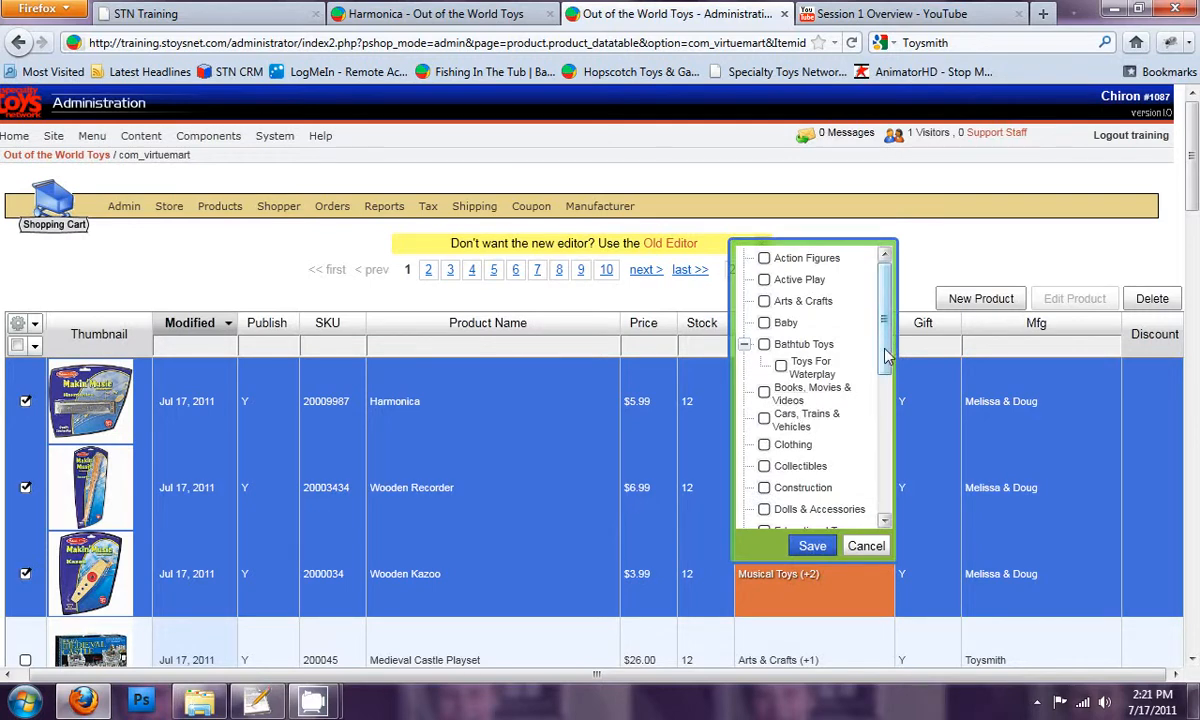
scroll(890, 455, "down", 5)
scroll(897, 455, "down", 3)
scroll(897, 325, "up", 8)
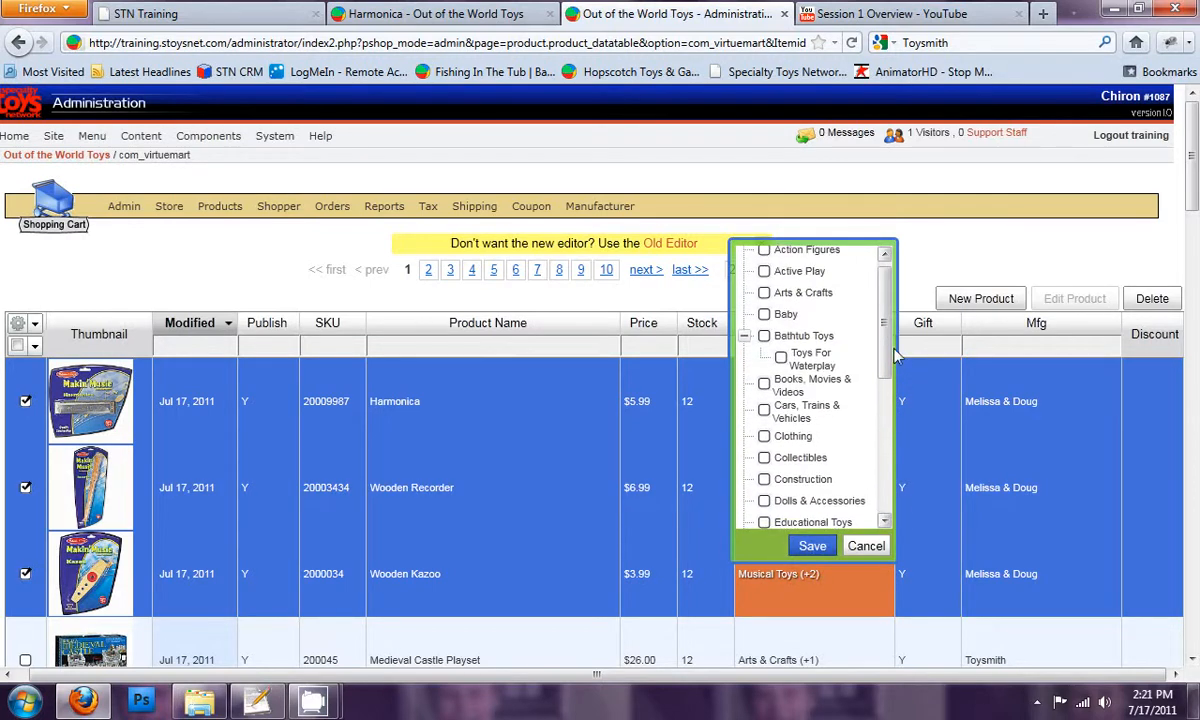
left_click_drag(896, 325, 896, 431)
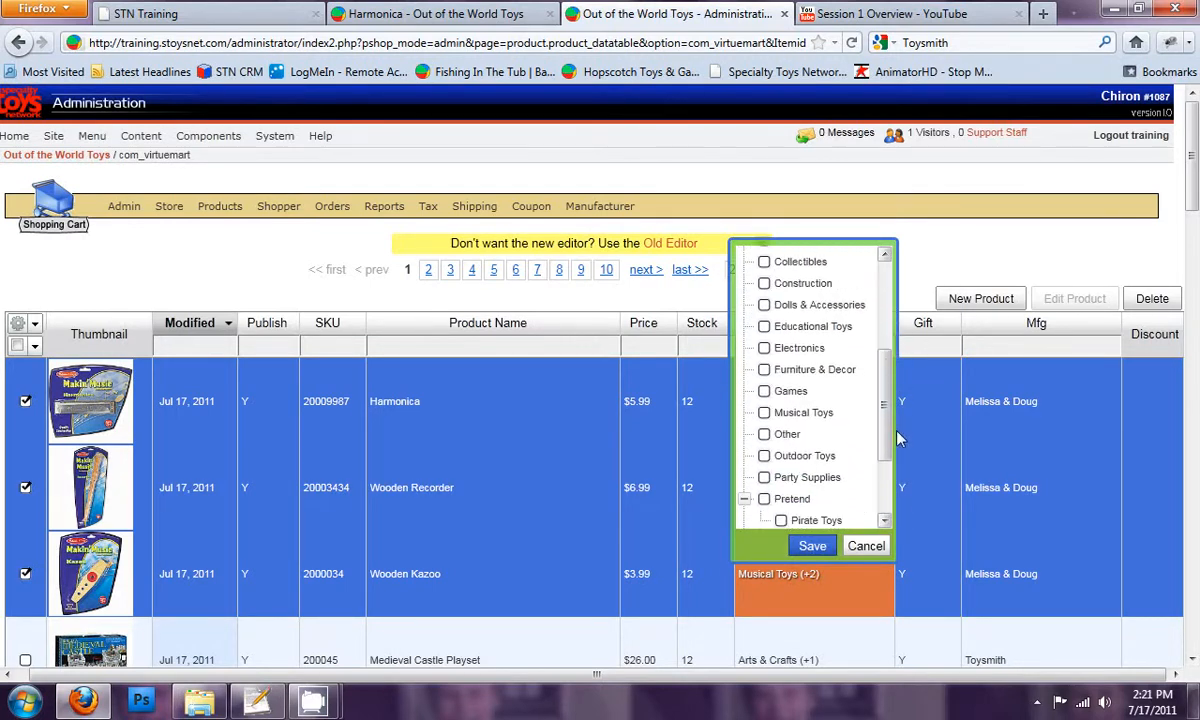
left_click(765, 413)
left_click(763, 434)
left_click(812, 546)
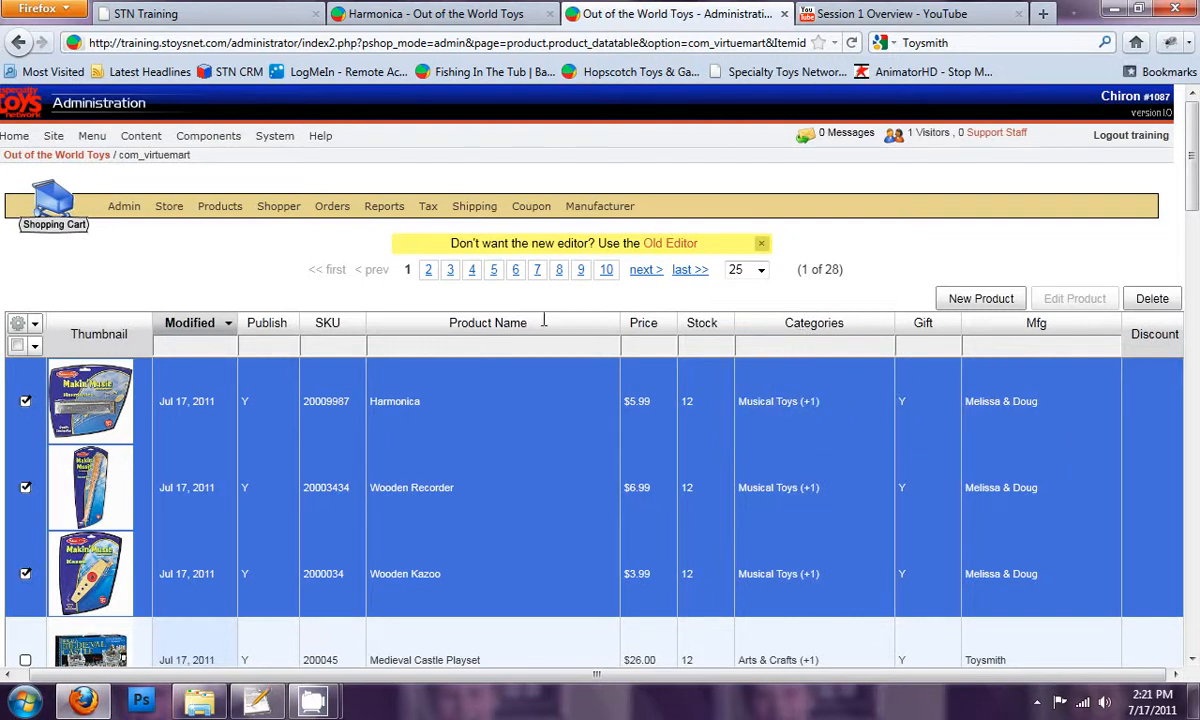
Deselect the Harmonica, Wooden Recorder and Wooden Kazoo, and filter the Categories column by "Music".
left_click(25, 403)
left_click(25, 487)
left_click(25, 573)
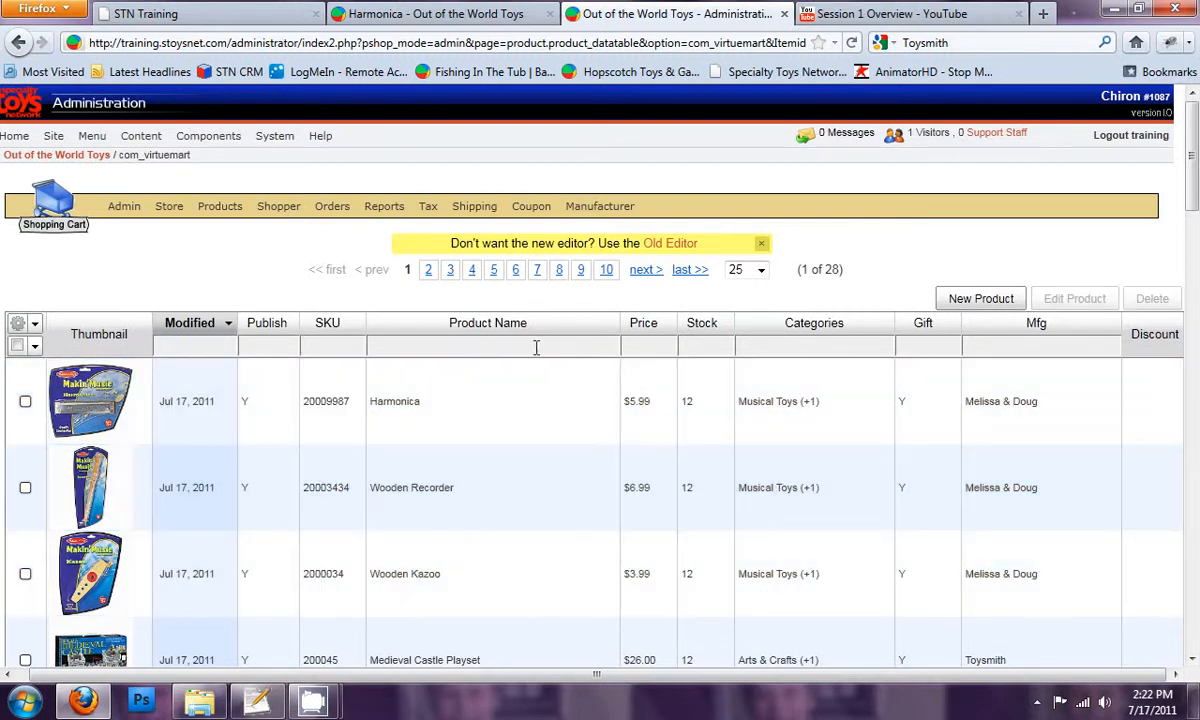
left_click(823, 343)
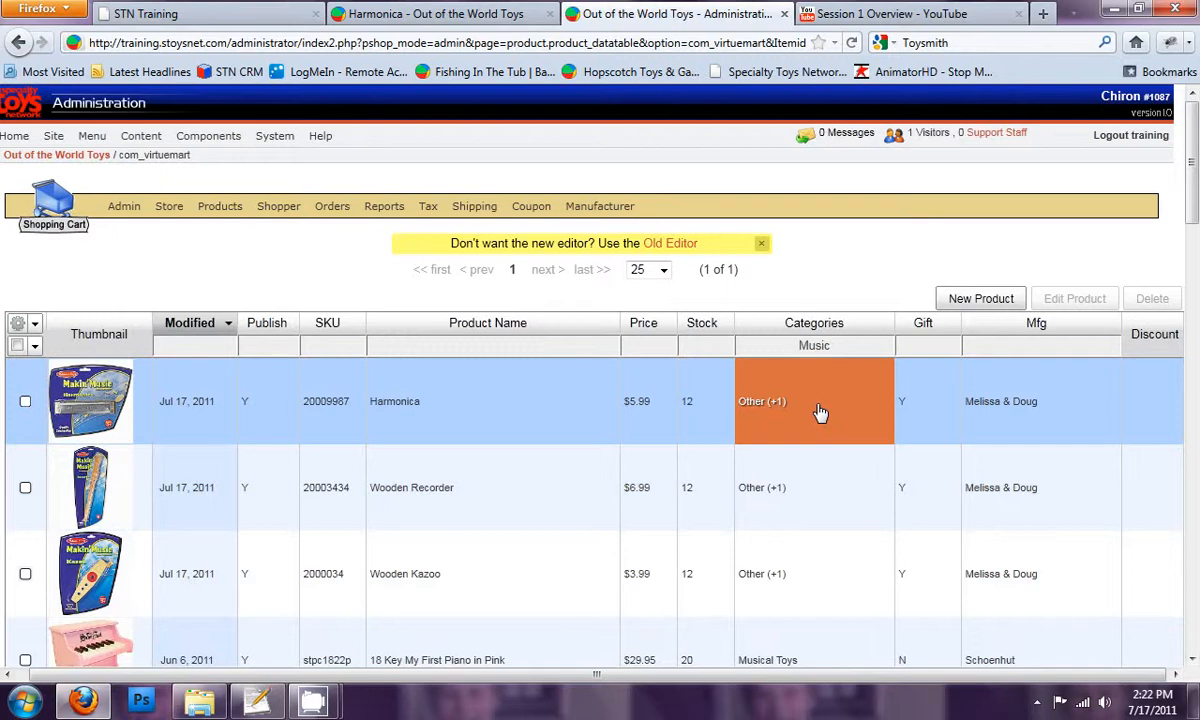
Check which categories are assigned to the Harmonica, then close its category list.
left_click(820, 413)
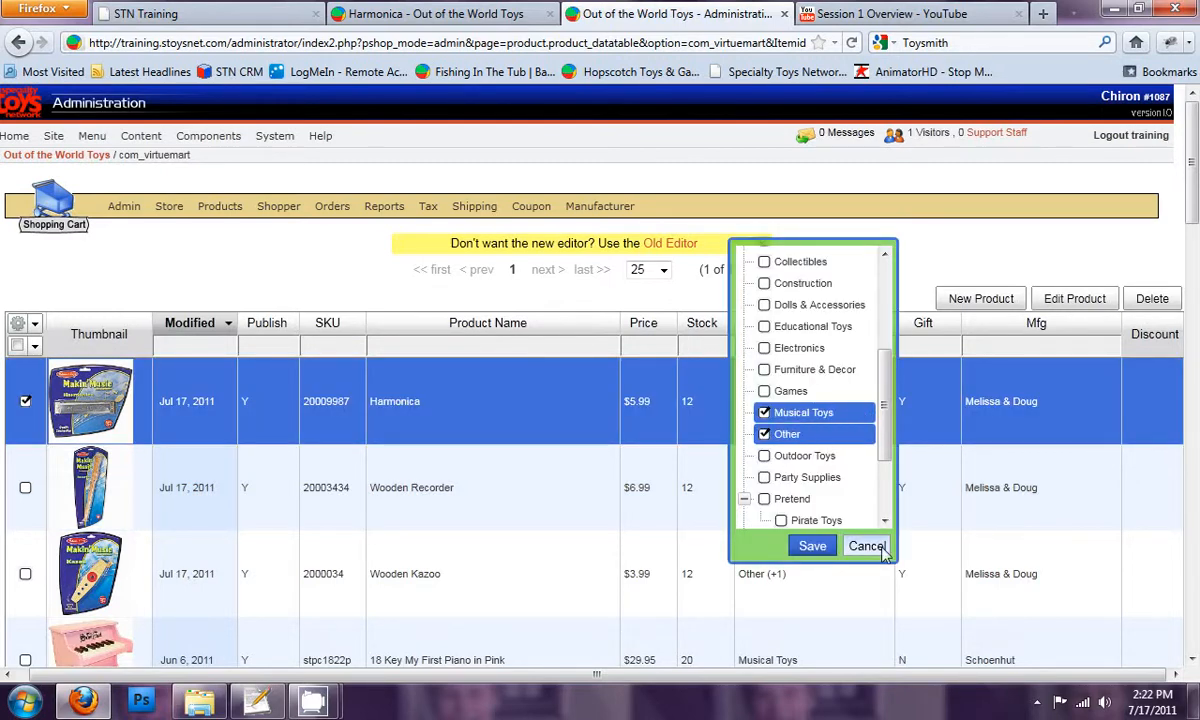
left_click(812, 545)
left_click_drag(1195, 178, 1158, 175)
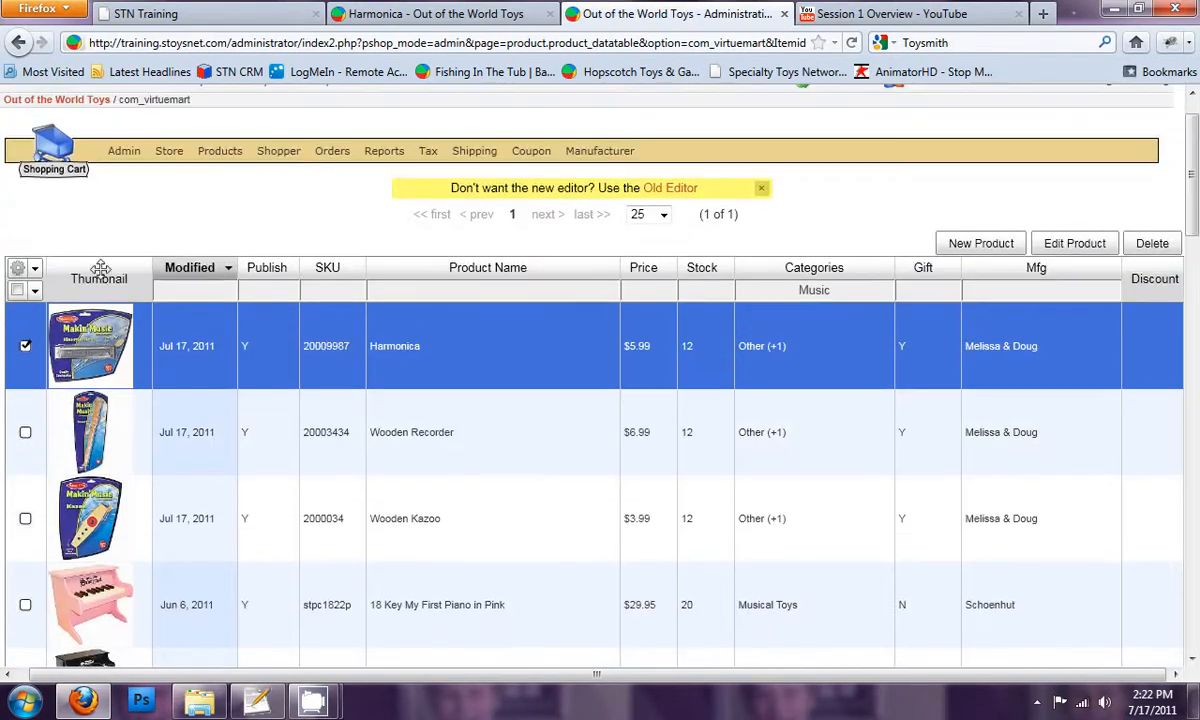
Select all products in the Music-filtered list, set their Discount to 10%, and look over the discounted rows.
left_click(17, 290)
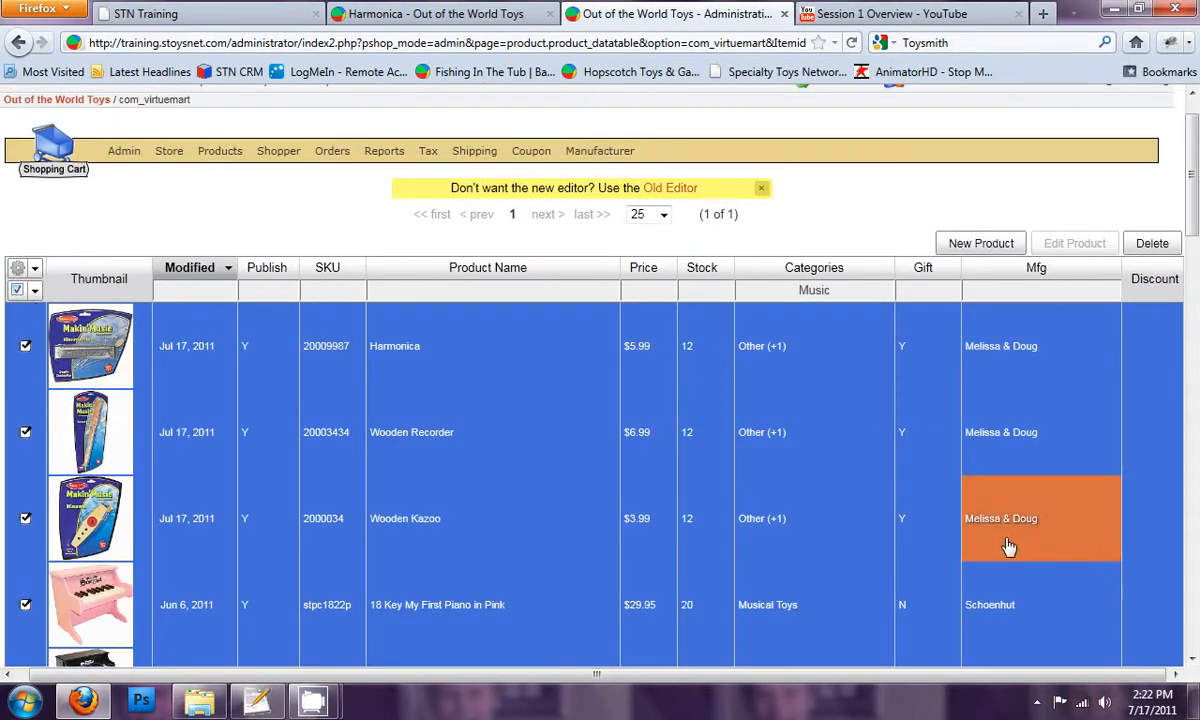
left_click(1135, 343)
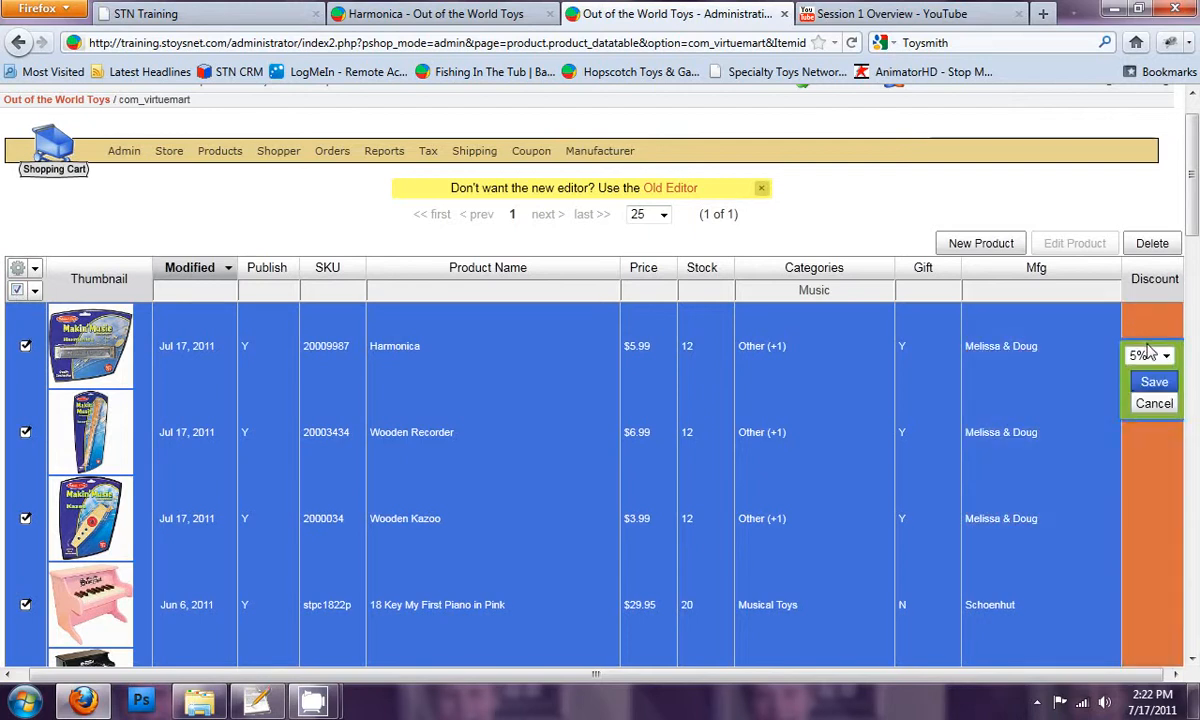
left_click(1165, 356)
left_click(1155, 390)
left_click(1155, 383)
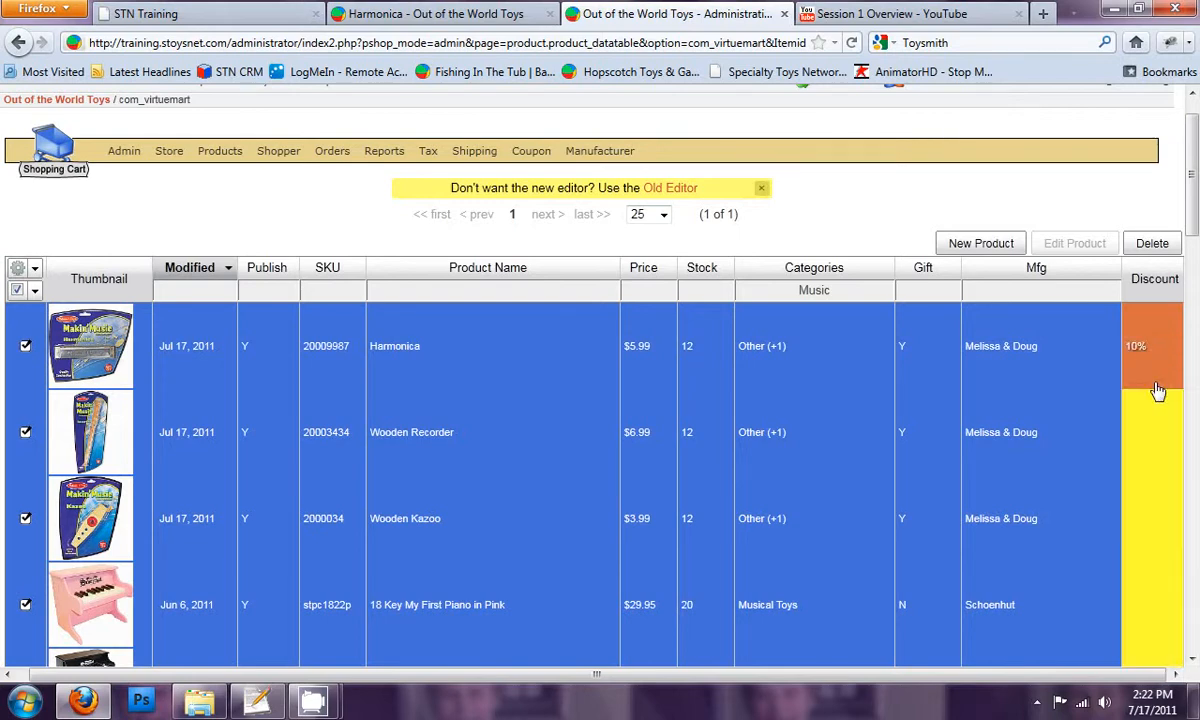
scroll(1105, 450, "down", 10)
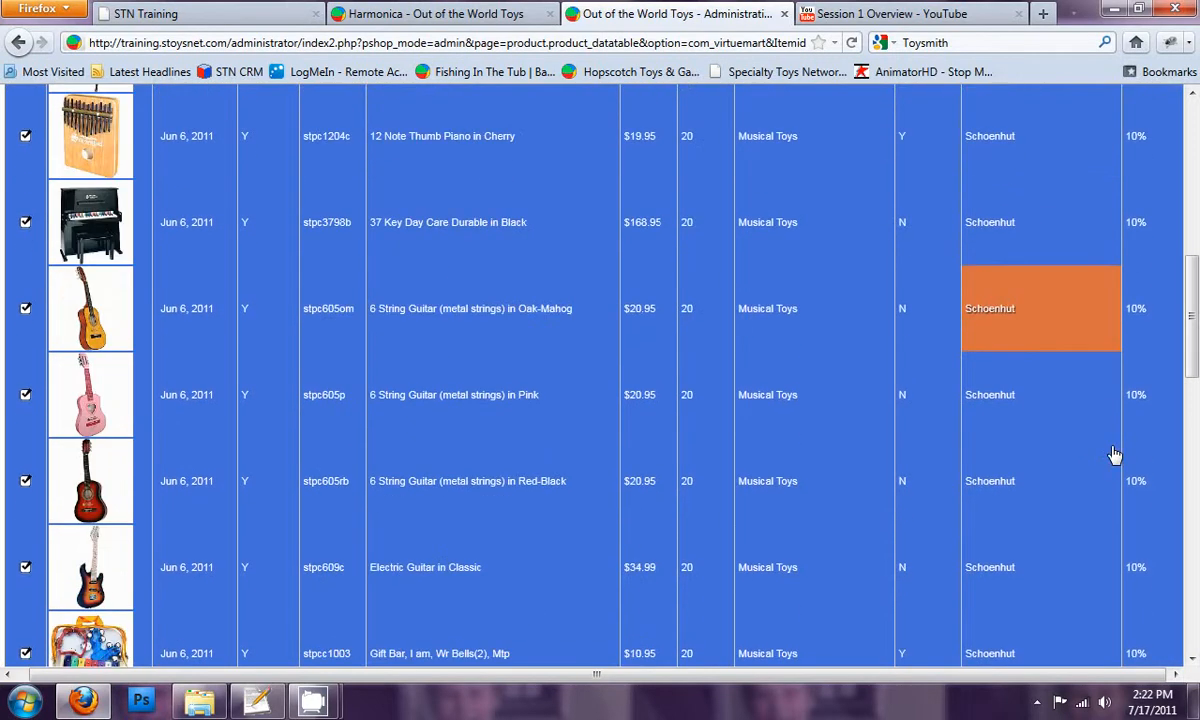
scroll(1108, 443, "up", 10)
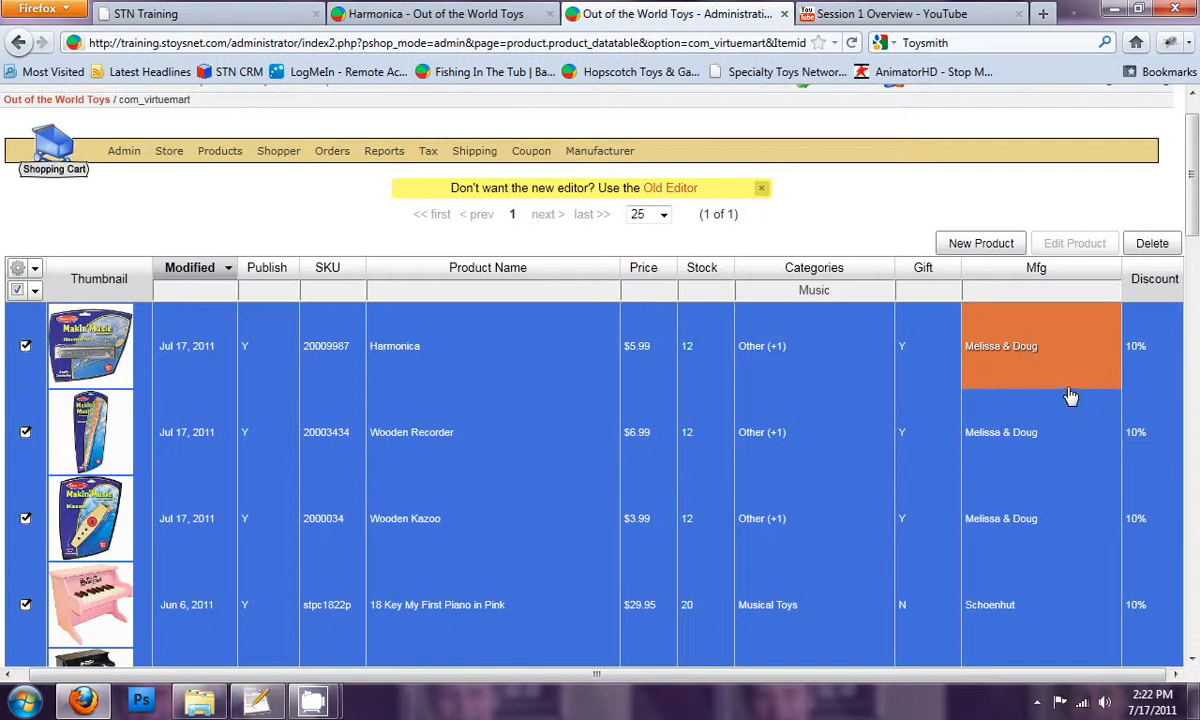
Replace the Music category filter with the manufacturer filter "Pla" and deselect all products.
left_click_drag(846, 288, 770, 289)
key("BackSpace")
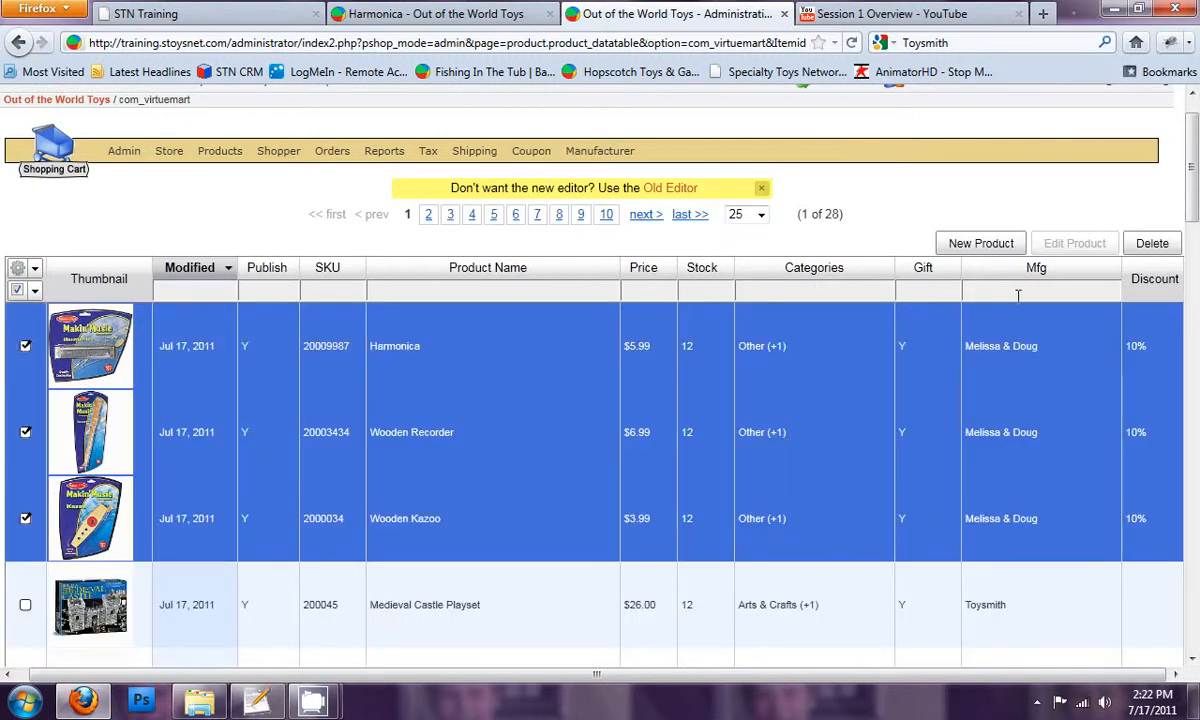
left_click(18, 290)
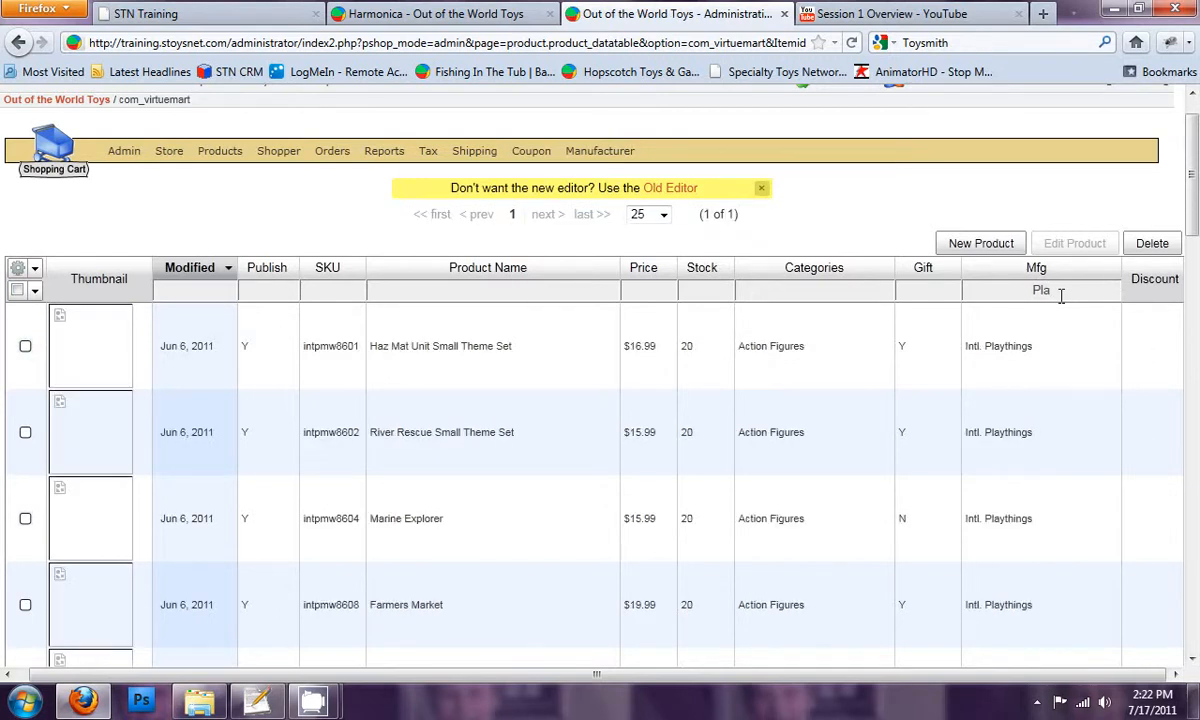
left_click_drag(1061, 295, 999, 288)
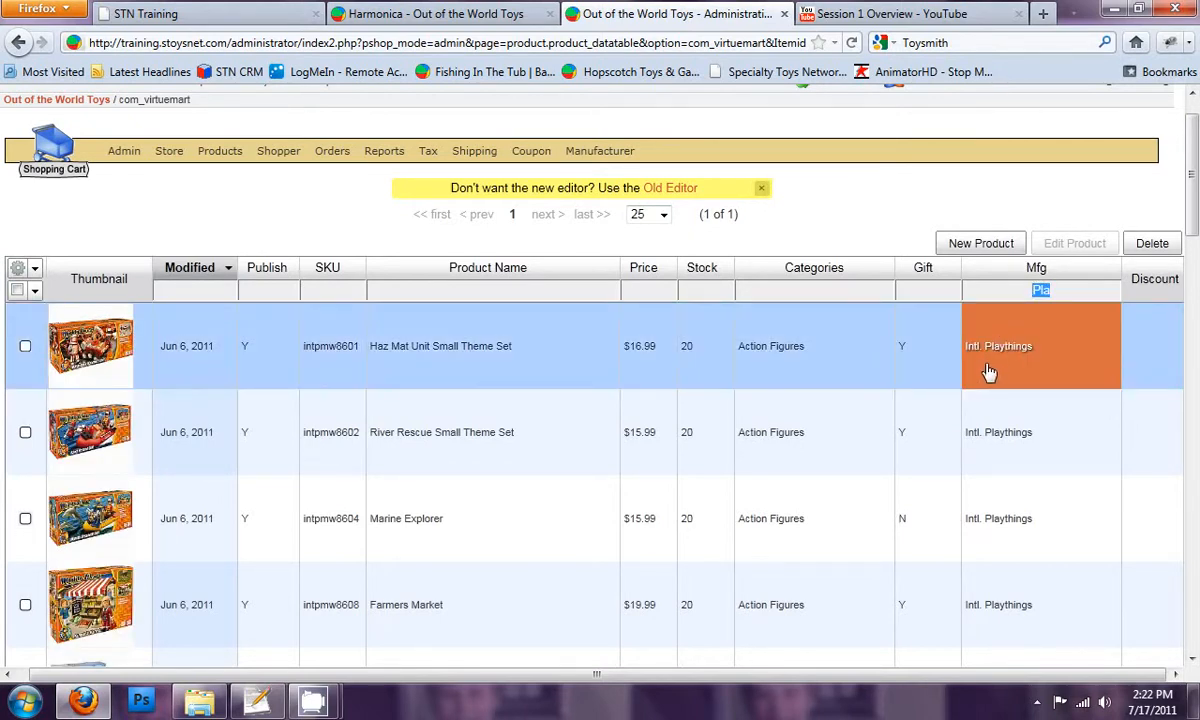
Look through the manufacturer-filtered list, select all its products, and set their Discount to 20%.
scroll(559, 447, "down", 4)
scroll(558, 448, "down", 20)
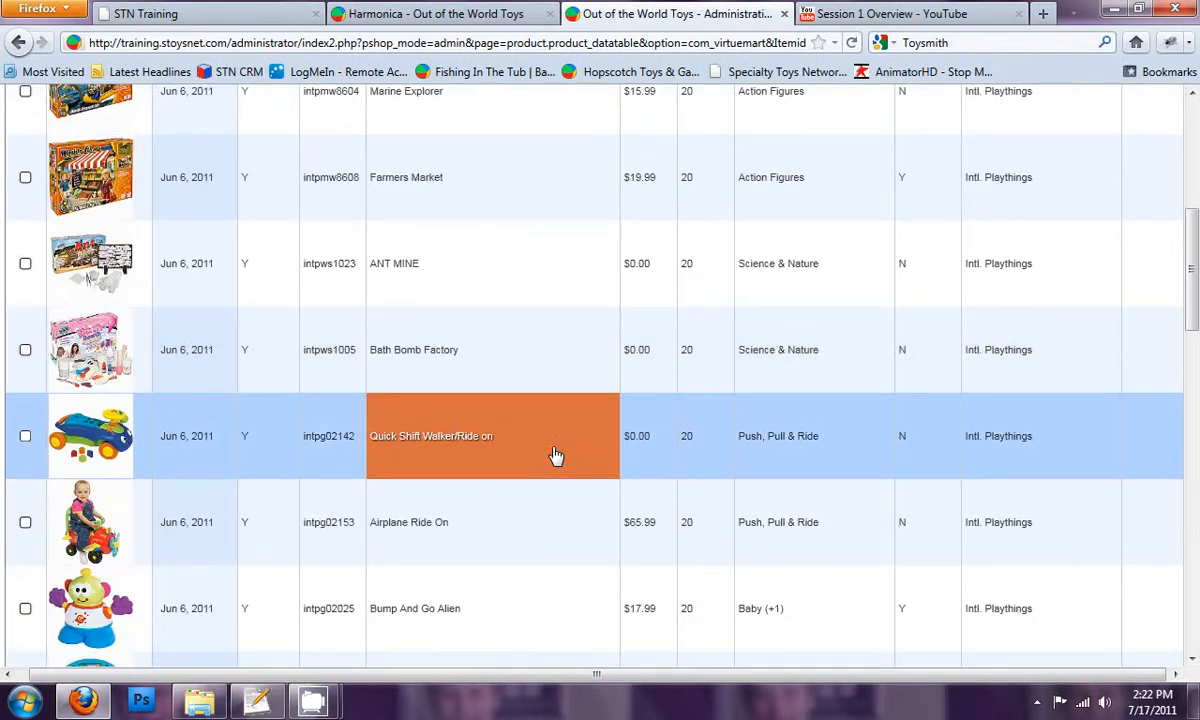
scroll(563, 483, "down", 4)
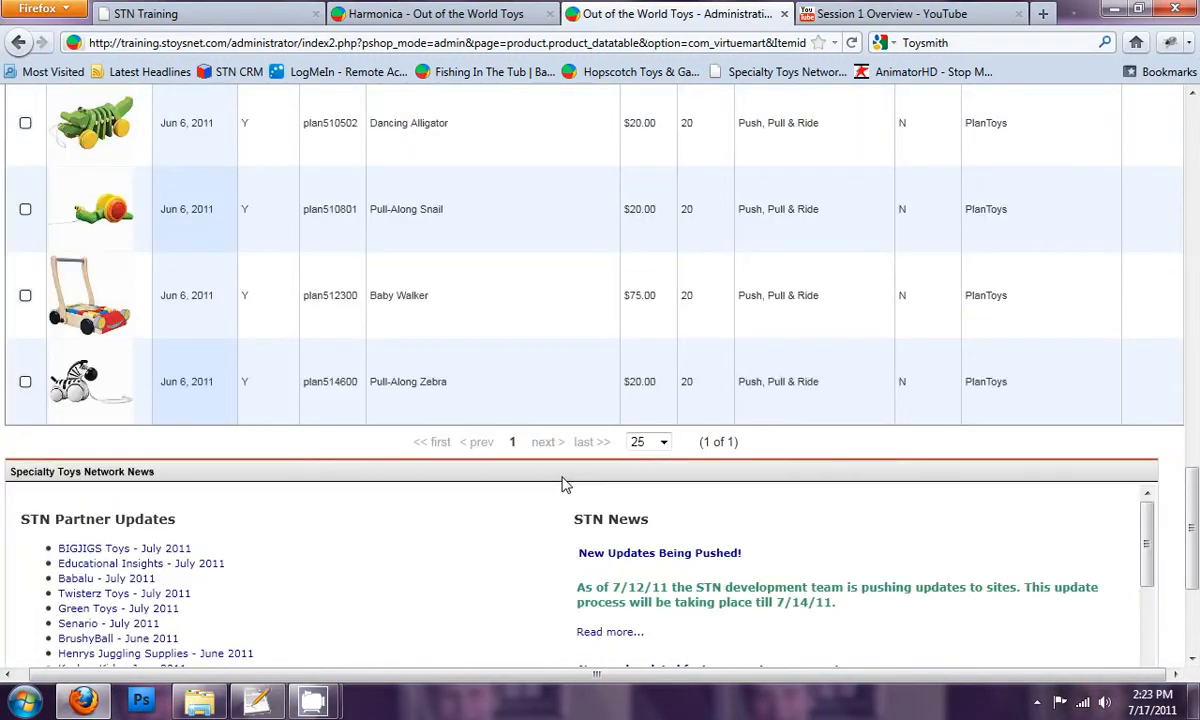
scroll(552, 465, "up", 20)
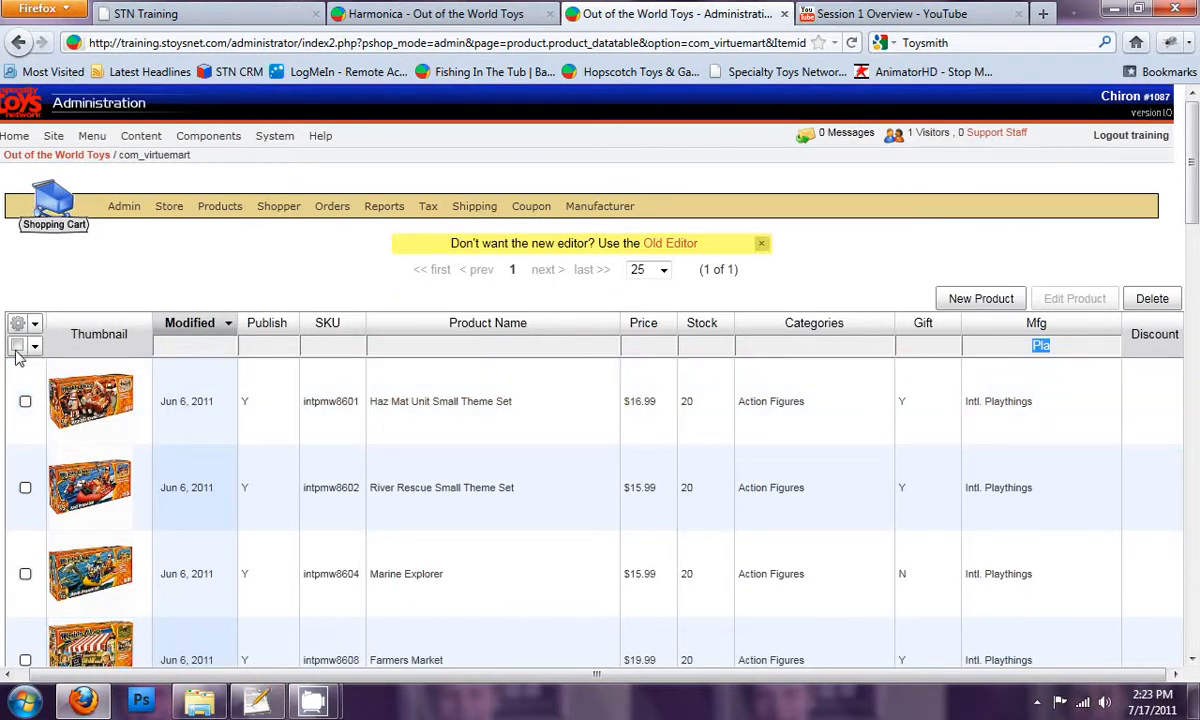
left_click(17, 345)
left_click(1164, 412)
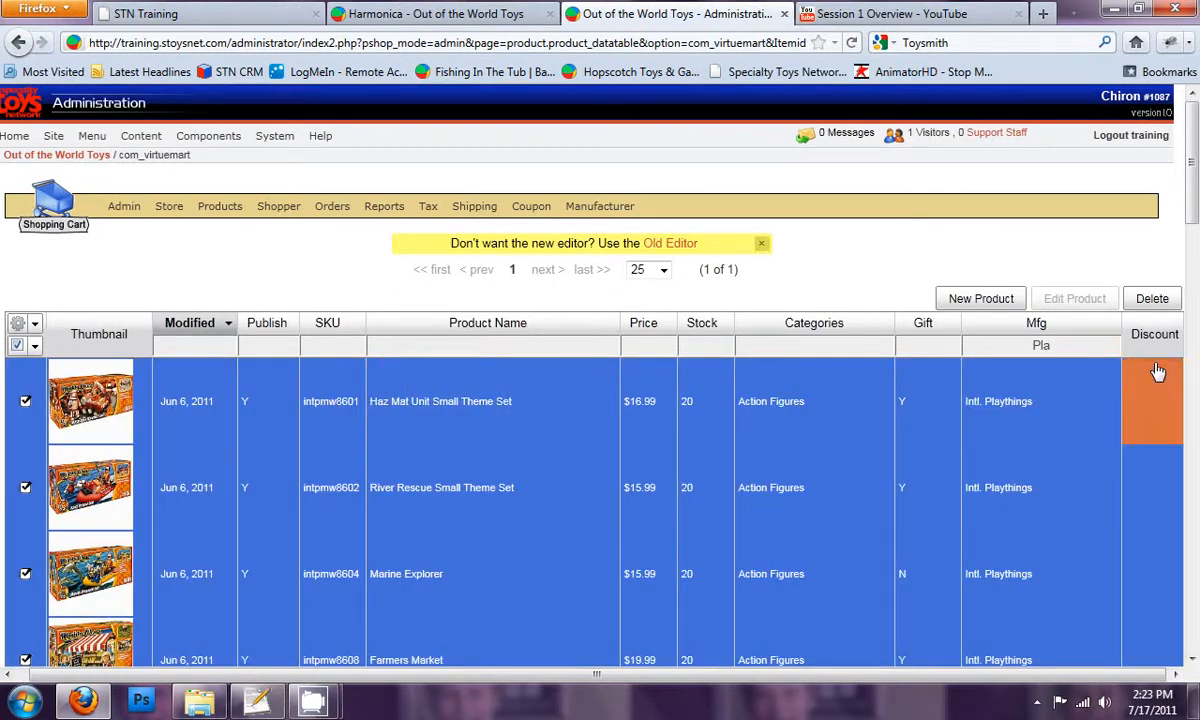
left_click(1166, 412)
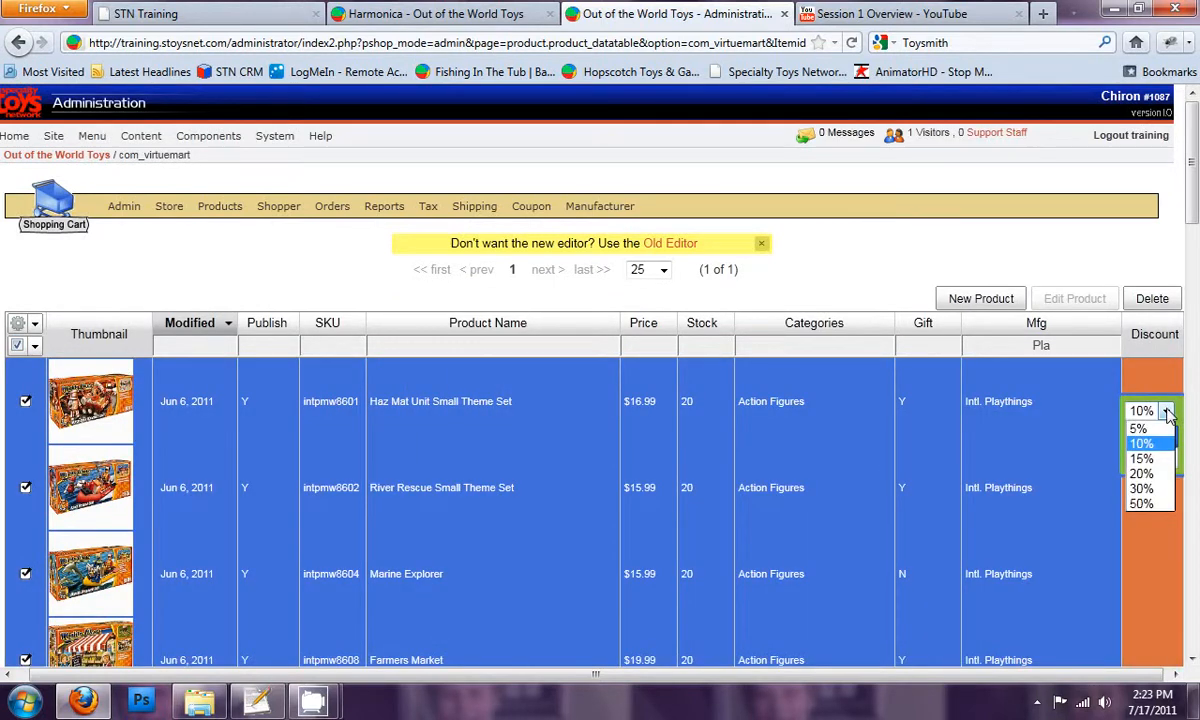
left_click(1150, 473)
left_click(1156, 441)
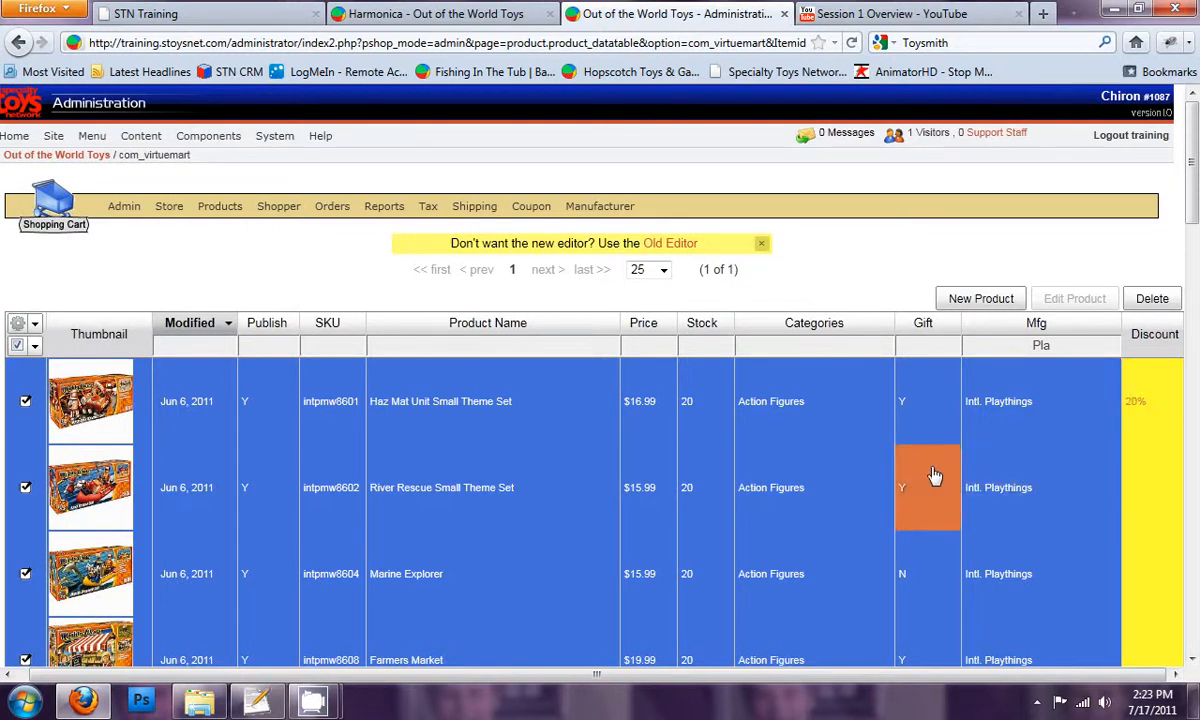
Check the Discount column down the filtered list and deselect all products.
scroll(1145, 575, "down", 10)
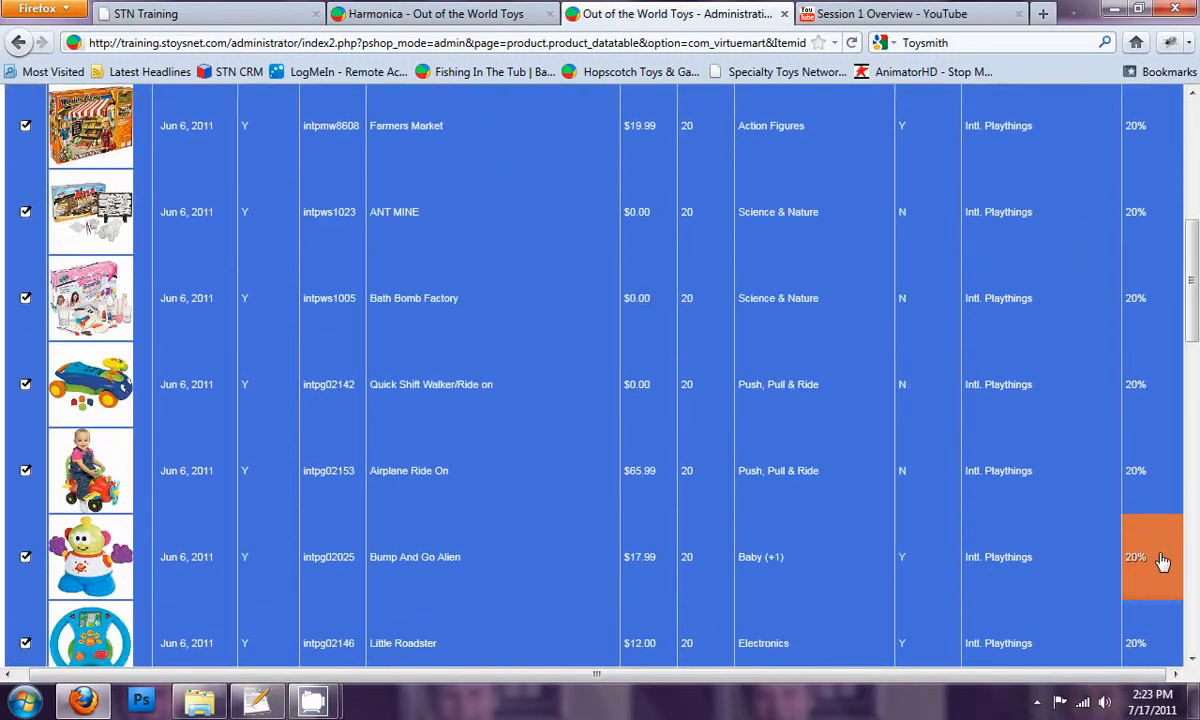
scroll(1150, 500, "up", 10)
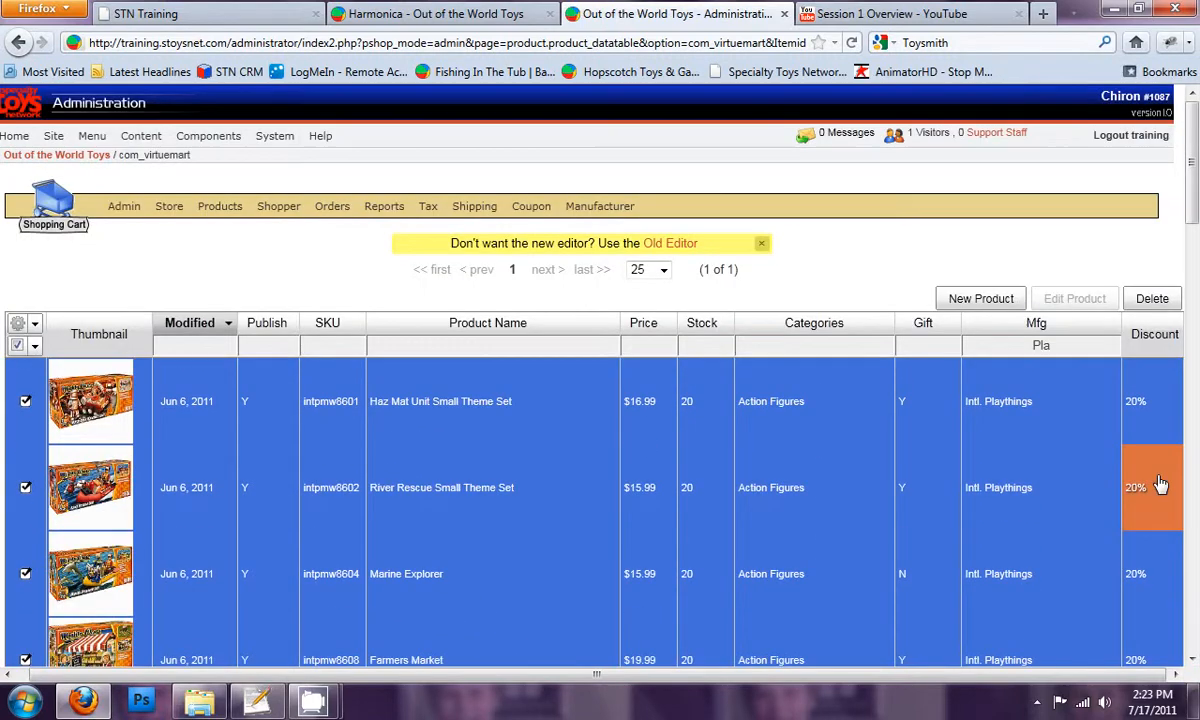
left_click(17, 345)
left_click(708, 483)
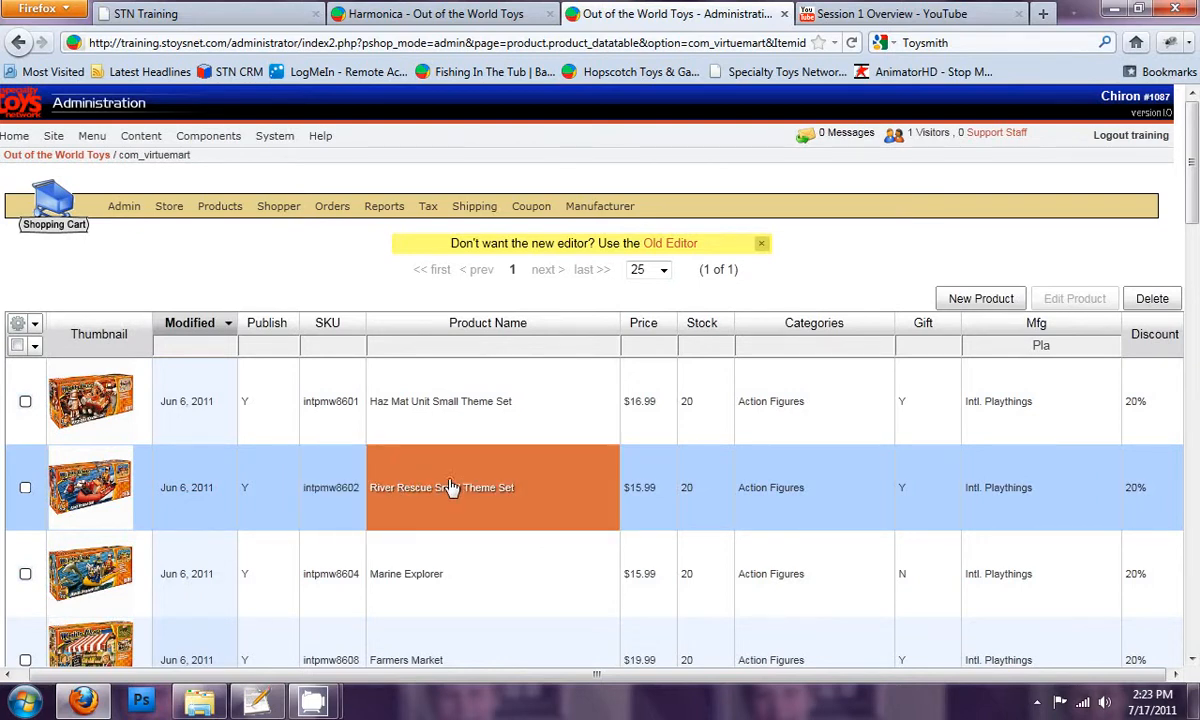
Open the SKU of the Haz Mat Unit Small Theme Set for in-line editing, and cancel without changing it.
double_click(335, 403)
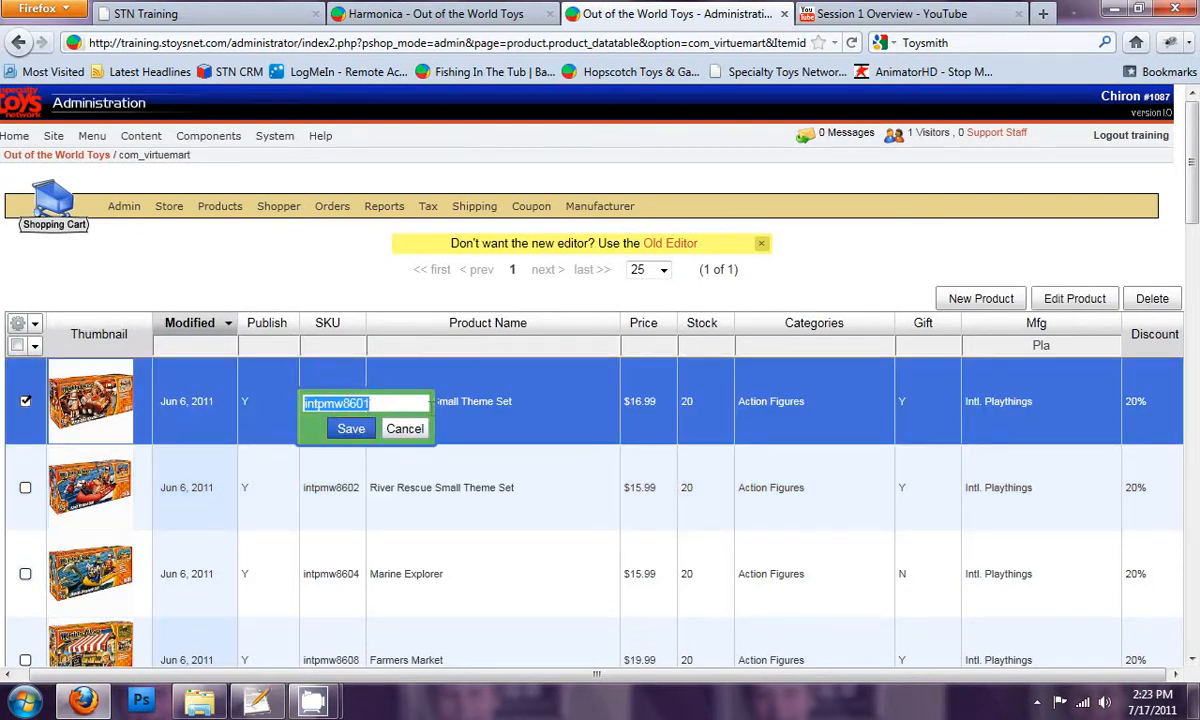
left_click(415, 438)
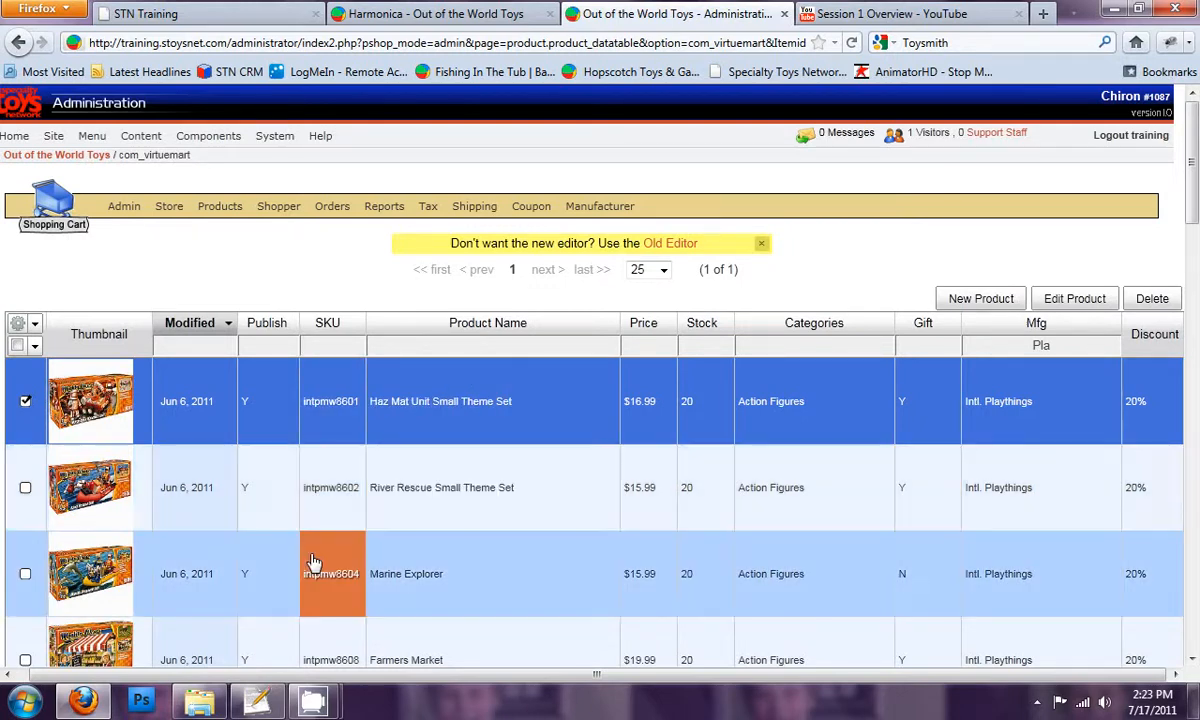
scroll(320, 565, "down", 4)
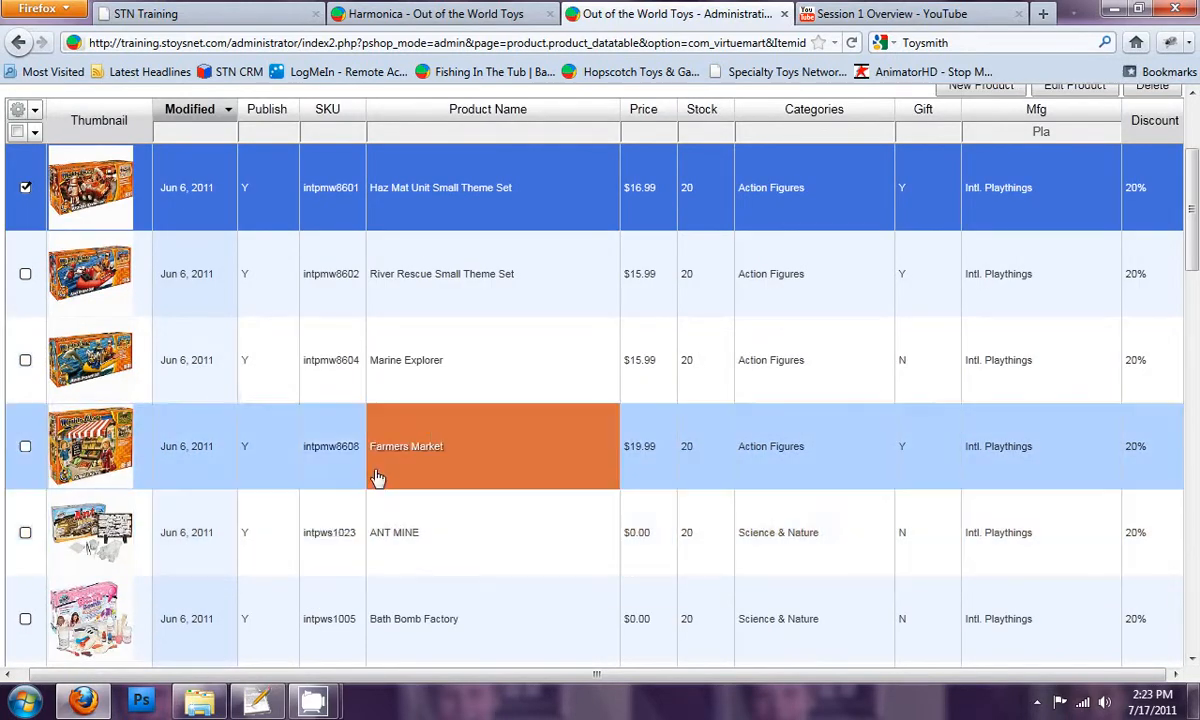
scroll(330, 480, "up", 4)
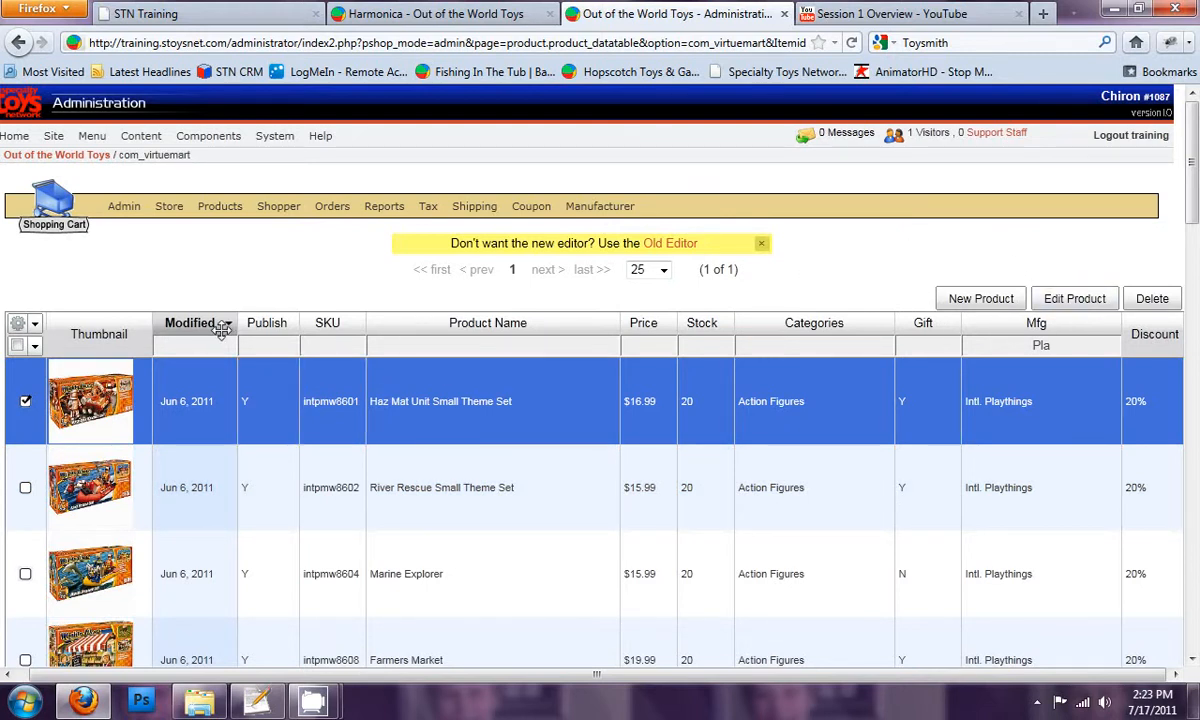
Switch the product table to the Inventory Management view and look through its rows.
left_click(34, 324)
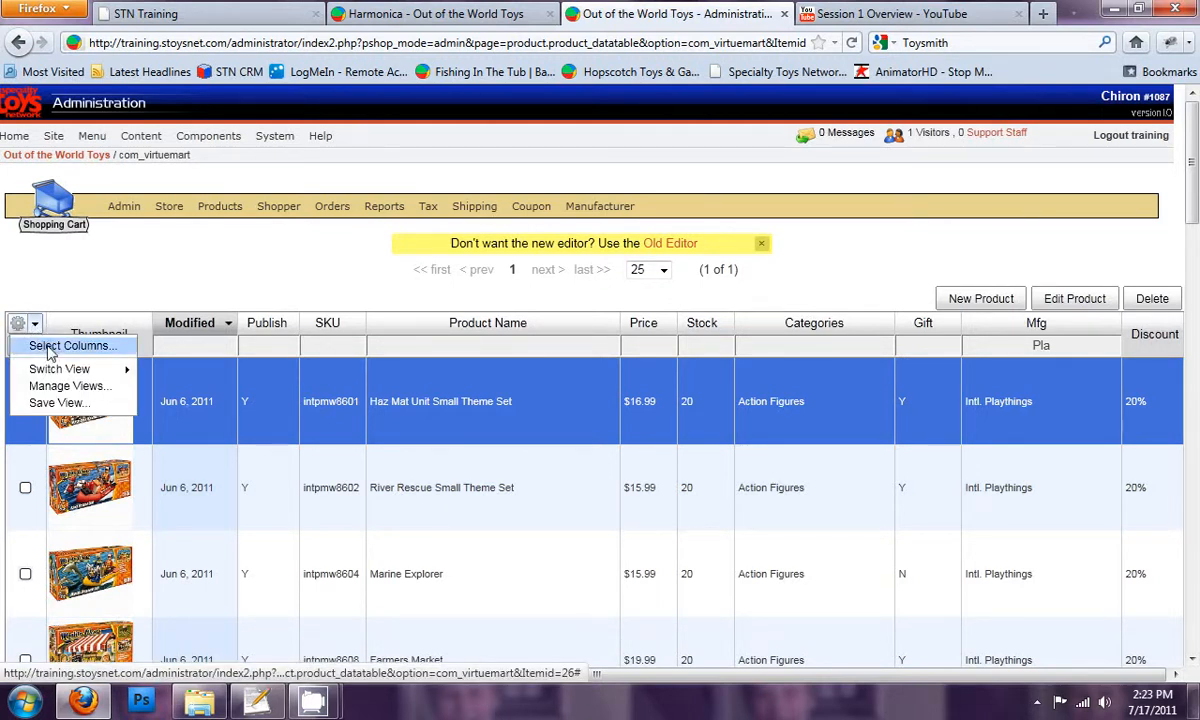
mouse_move(52, 375)
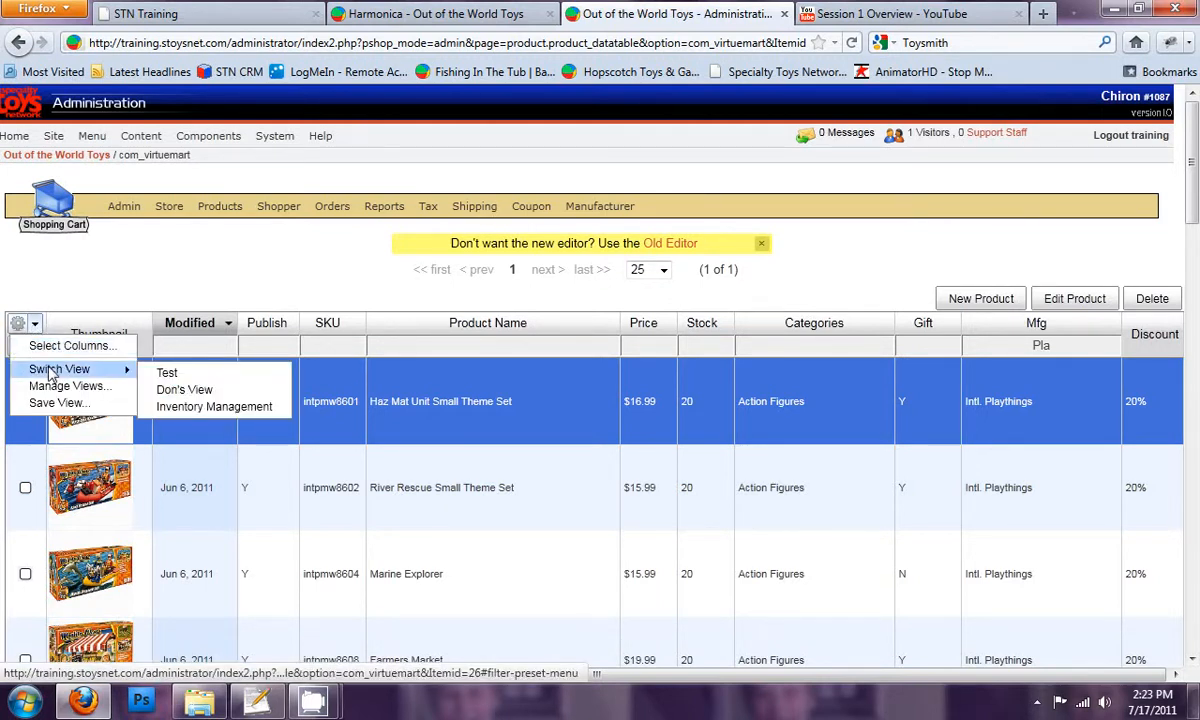
left_click(205, 406)
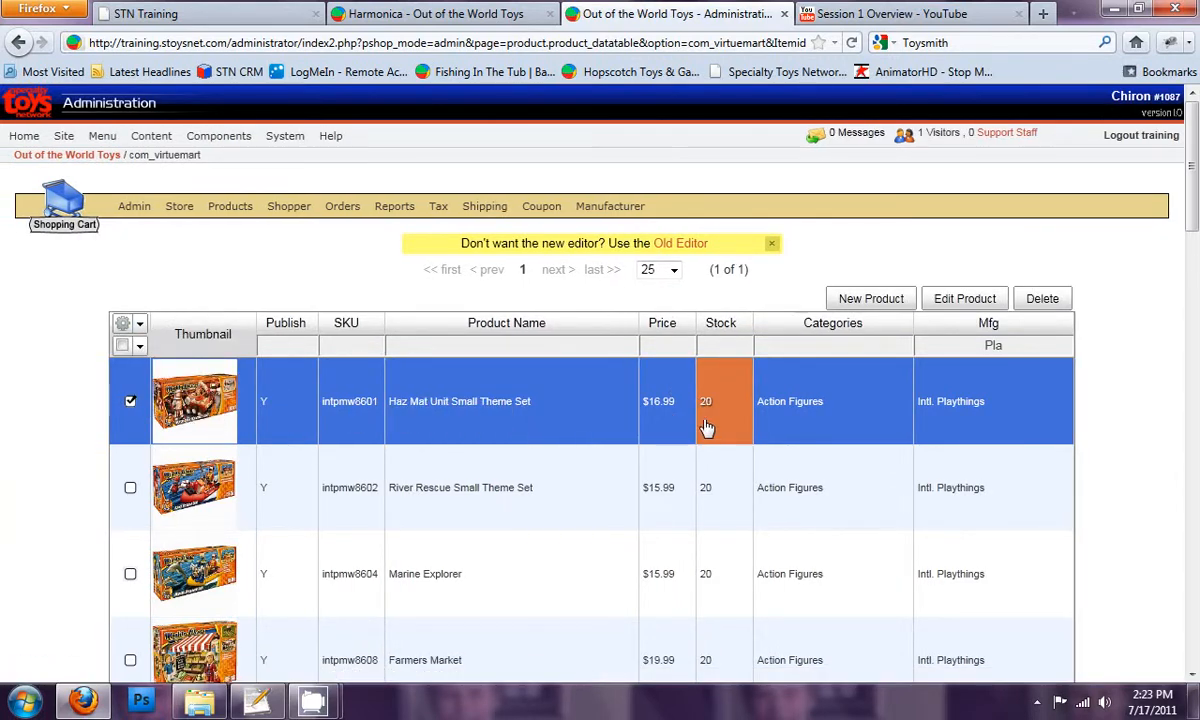
scroll(716, 424, "down", 8)
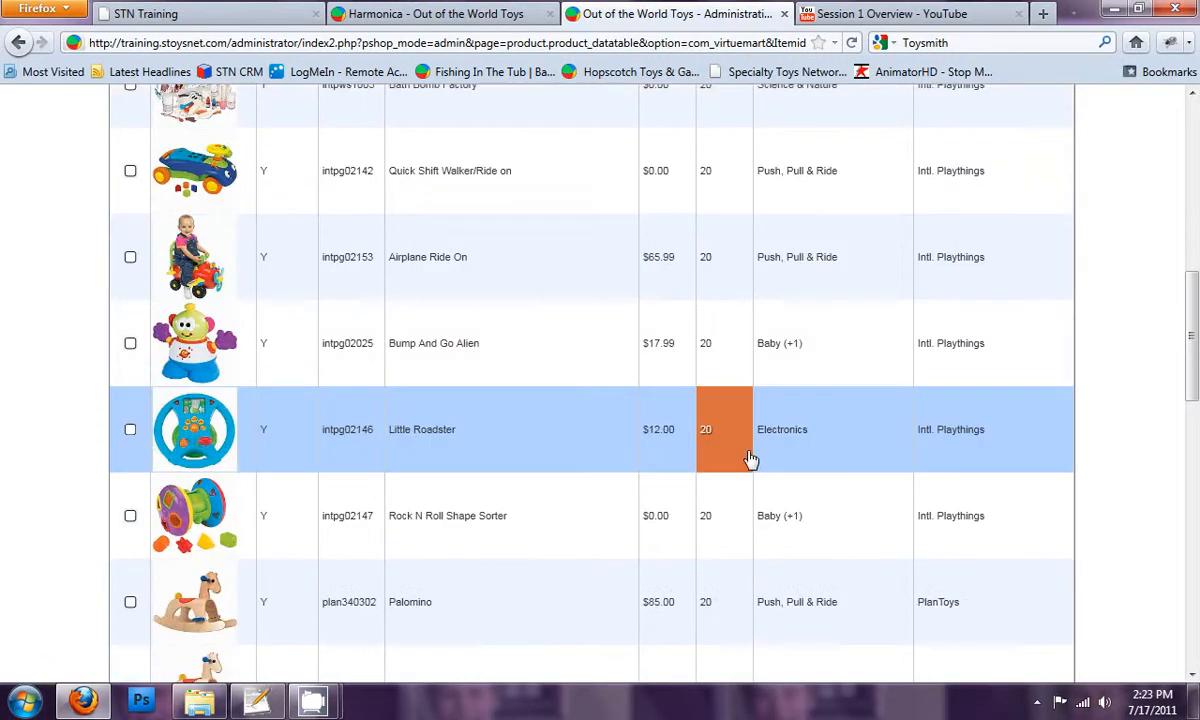
scroll(700, 420, "down", 4)
scroll(710, 412, "up", 15)
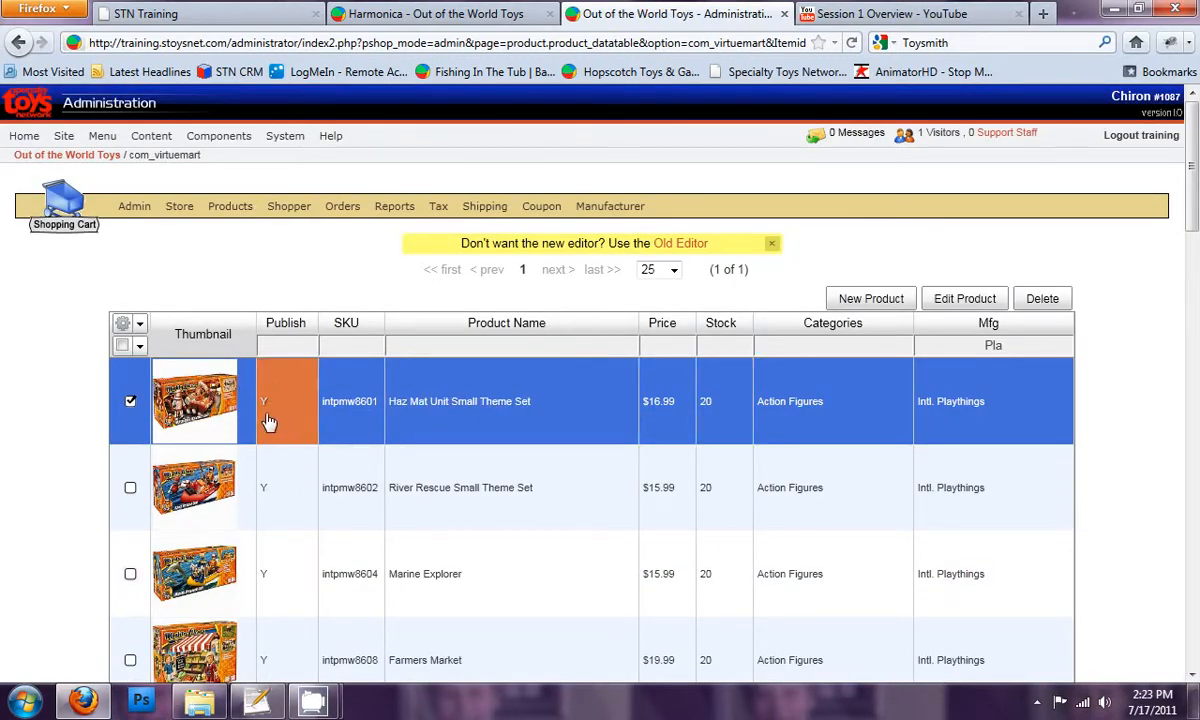
Add River Rescue Small Theme Set and Marine Explorer to the selection and set Publish to N for all three selected products.
left_click(130, 487)
left_click(130, 574)
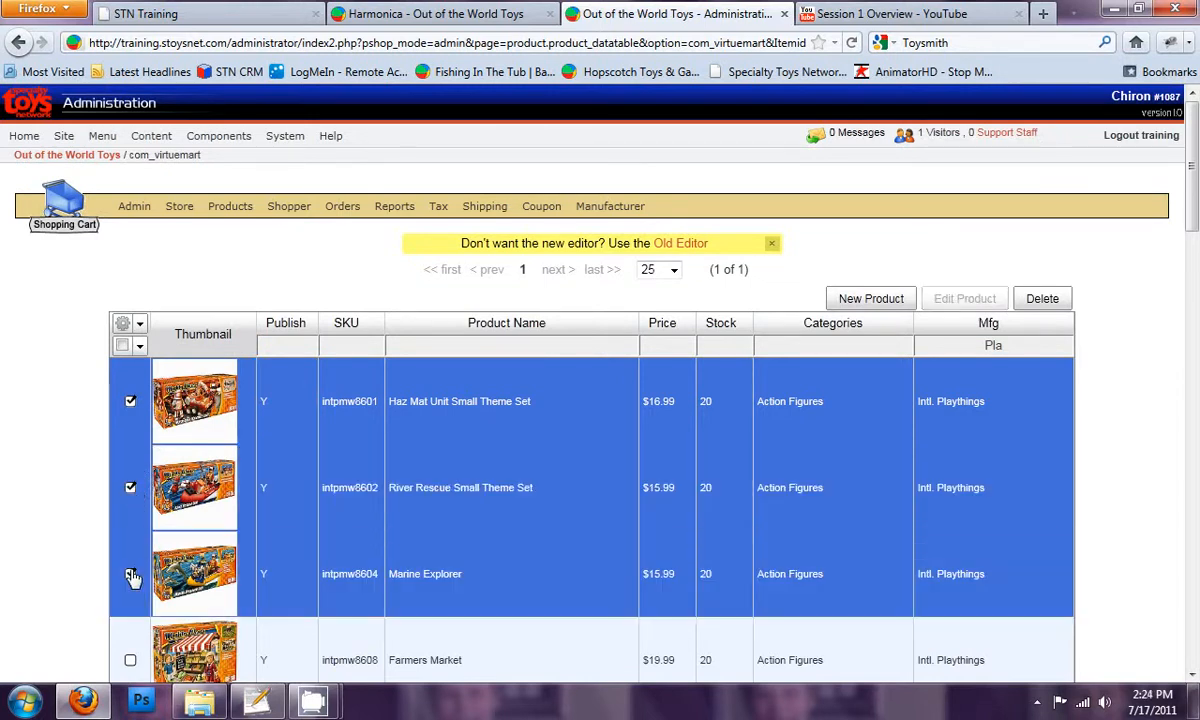
left_click(274, 403)
left_click(275, 404)
left_click(281, 423)
left_click(288, 431)
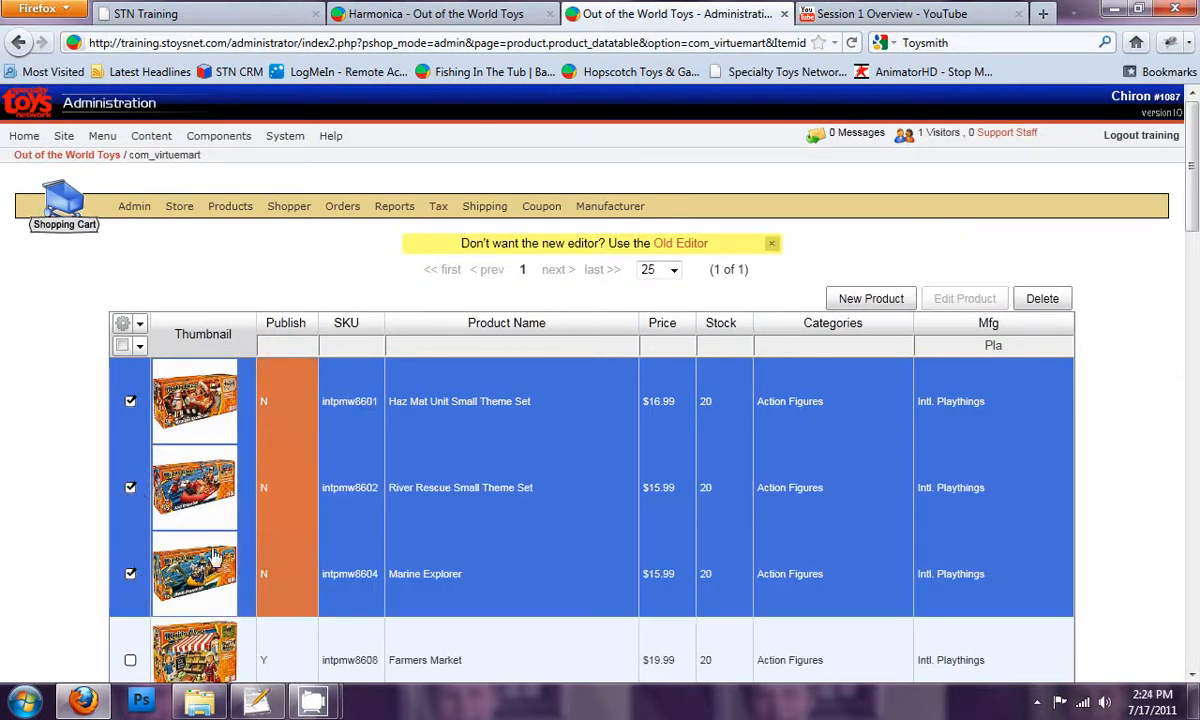
Set Publish back to Y for the three selected products.
left_click(294, 413)
left_click(283, 440)
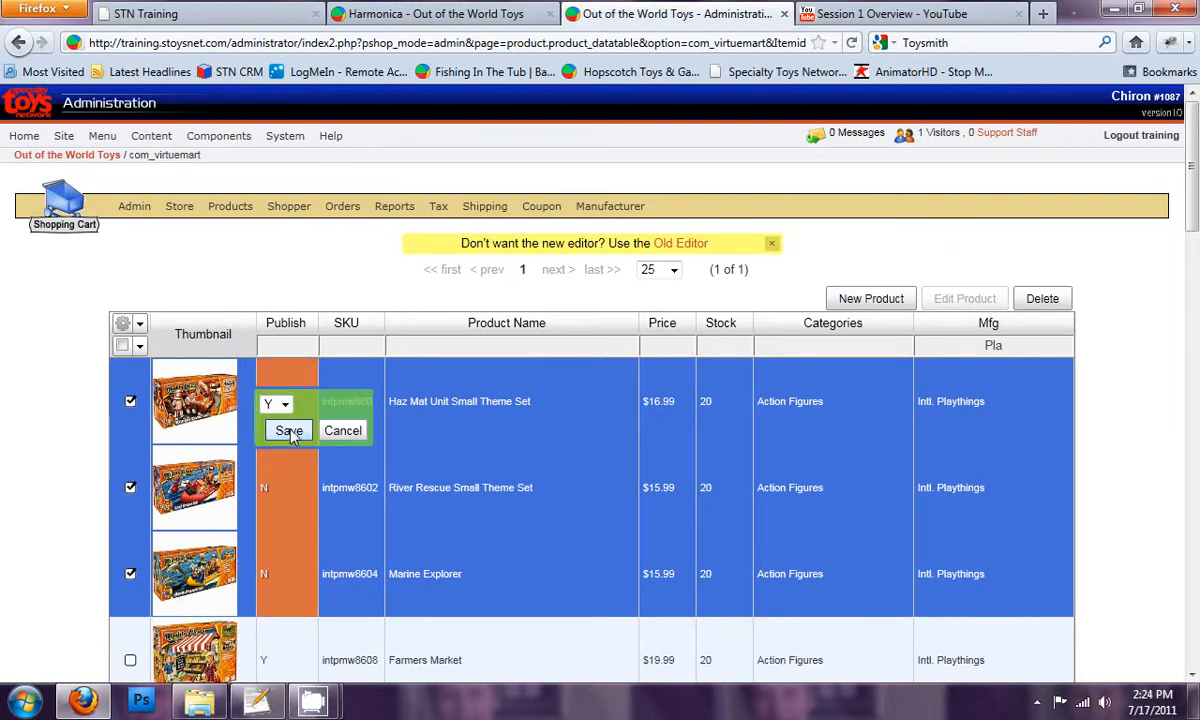
left_click(287, 431)
Clear the selection so that no products in the table are selected.
left_click(140, 330)
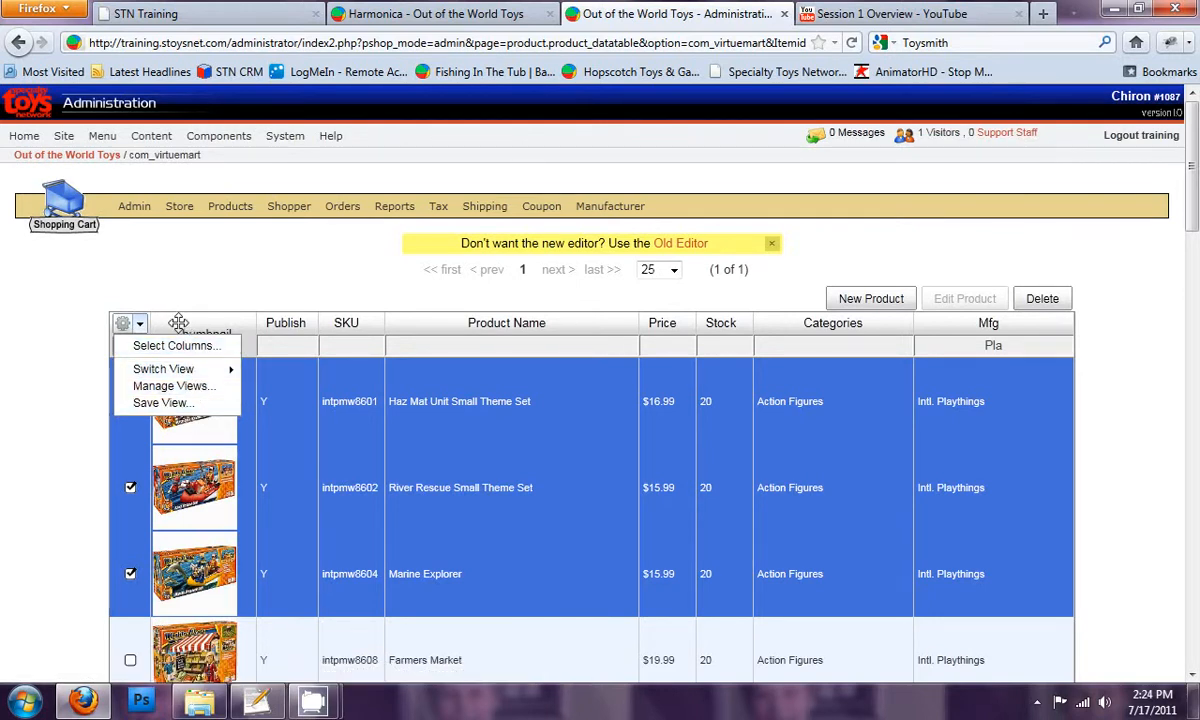
left_click(239, 287)
left_click(140, 347)
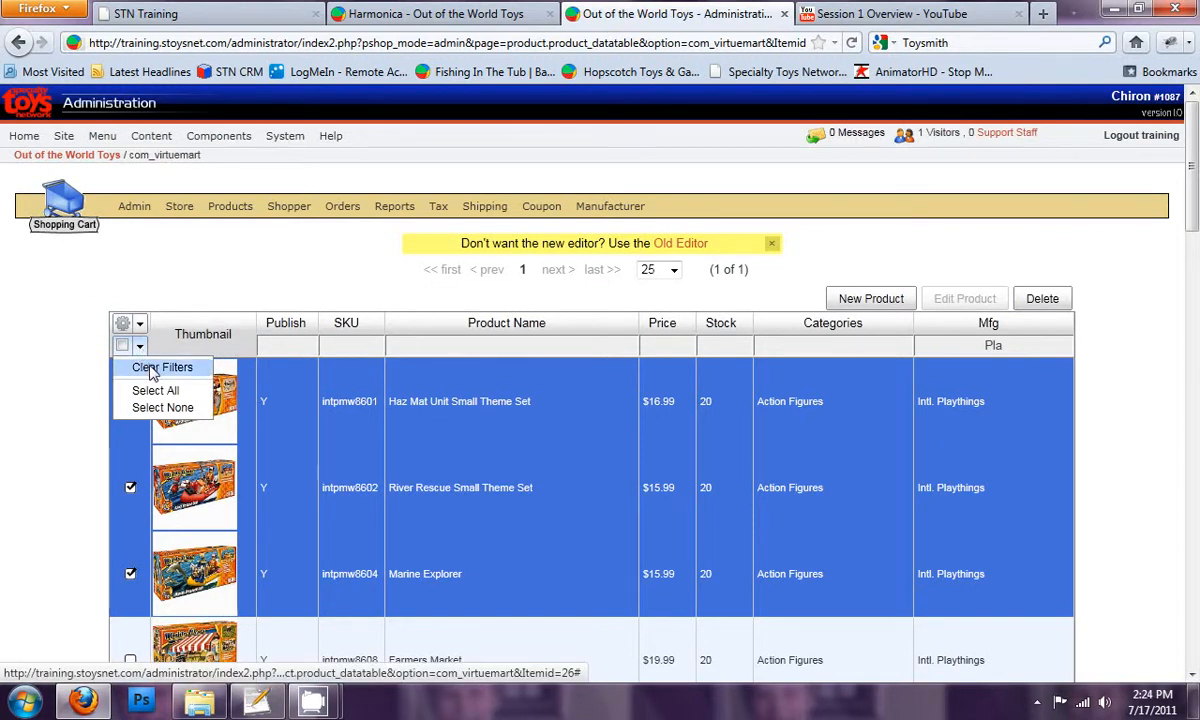
left_click(160, 407)
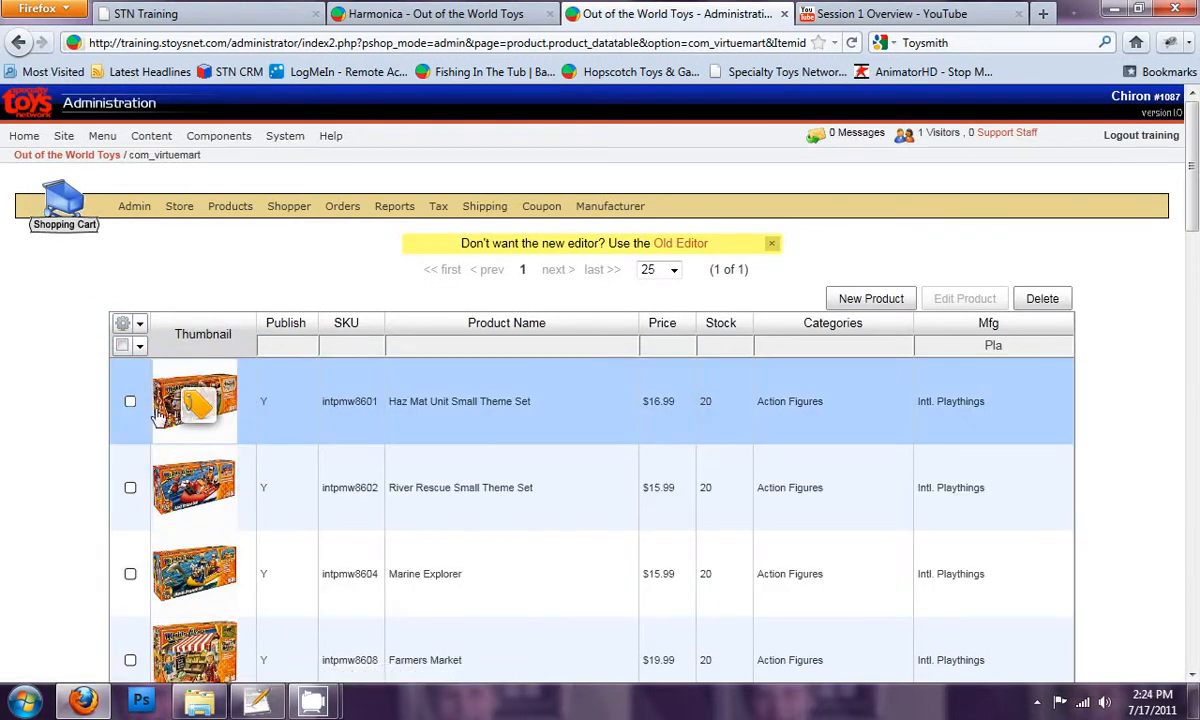
Select all products in the list, check the selected rows, and deselect them all again.
left_click(140, 346)
left_click(155, 391)
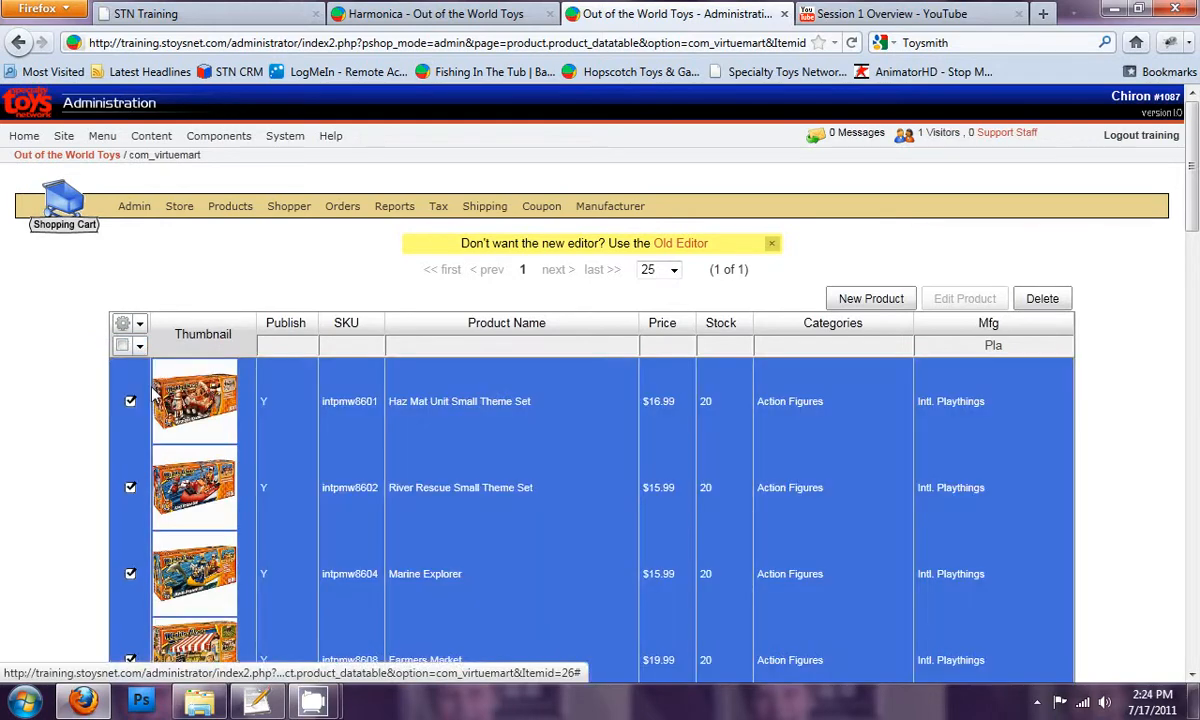
scroll(250, 415, "down", 10)
scroll(244, 418, "up", 10)
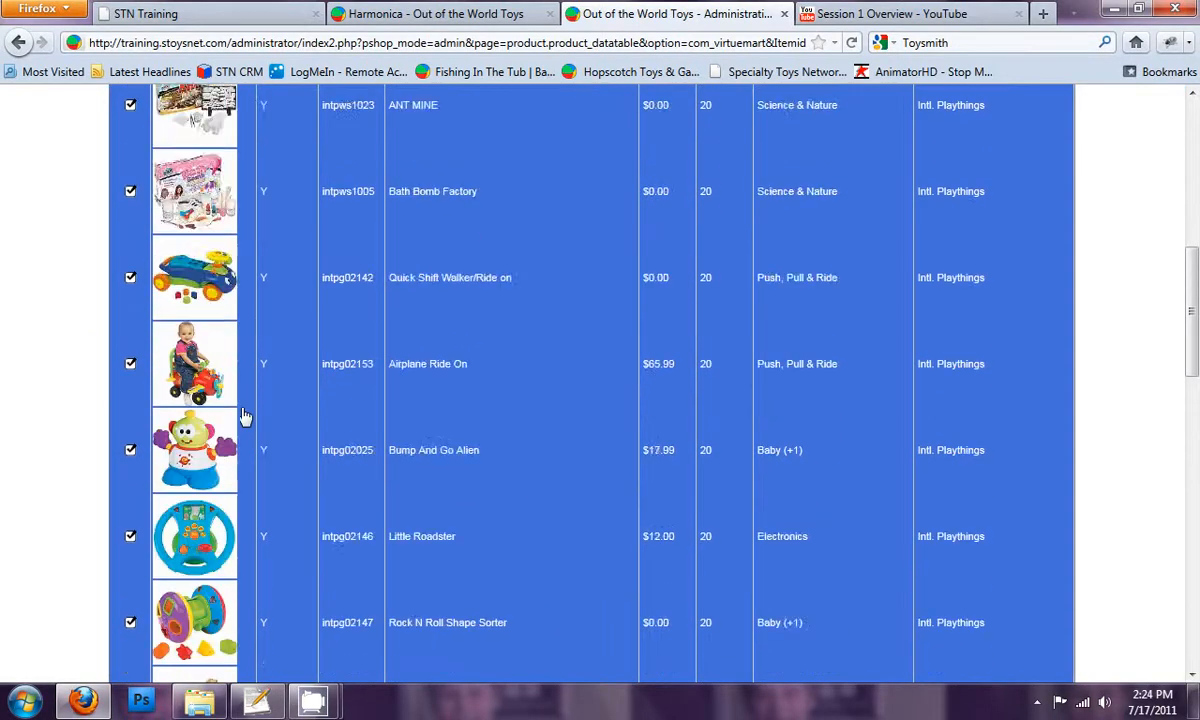
left_click(122, 346)
left_click(122, 346)
left_click(122, 346)
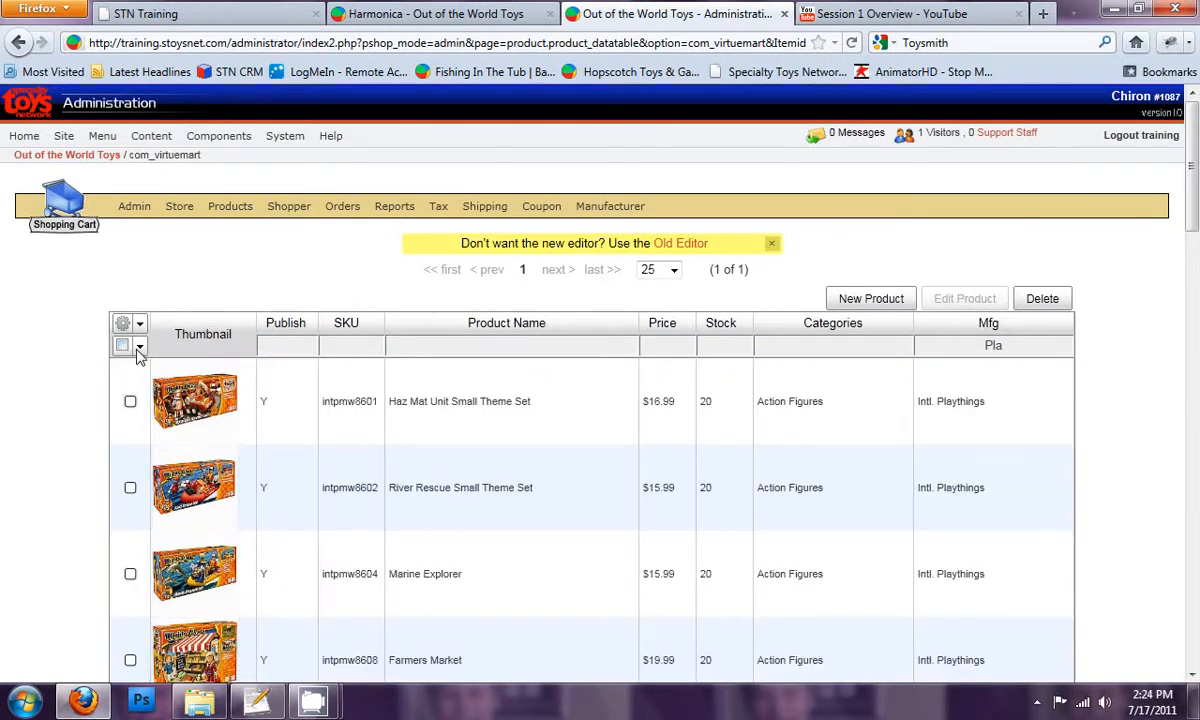
left_click(140, 348)
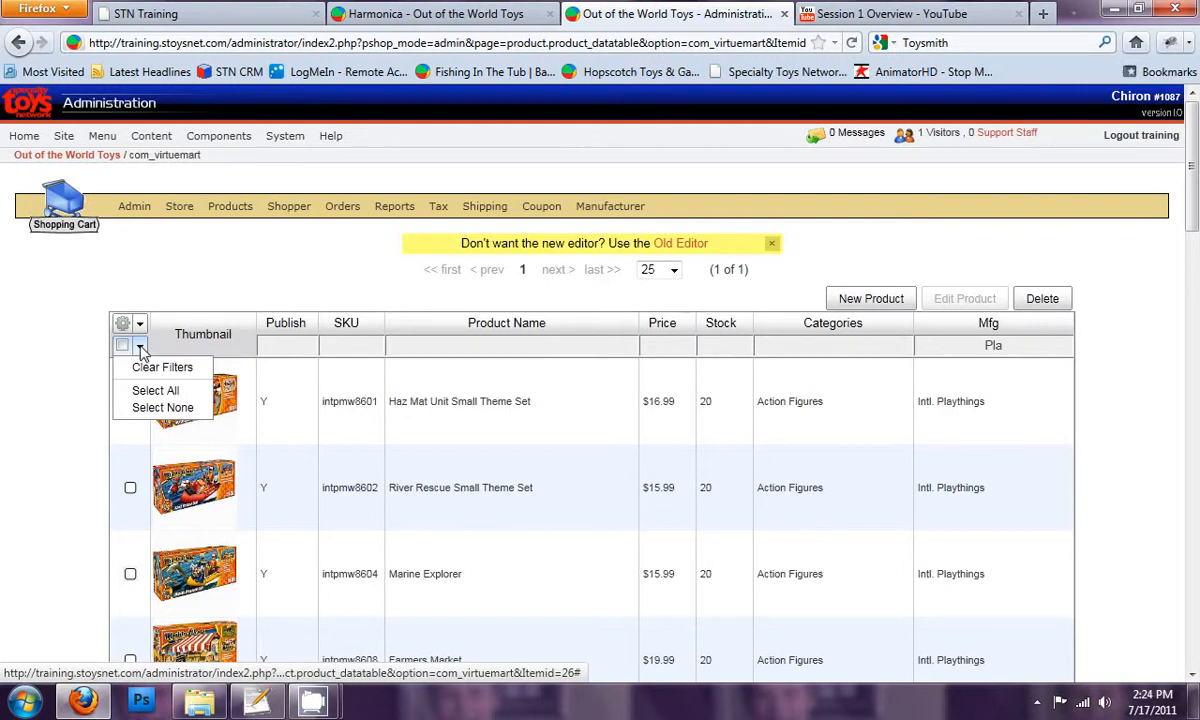
left_click(83, 347)
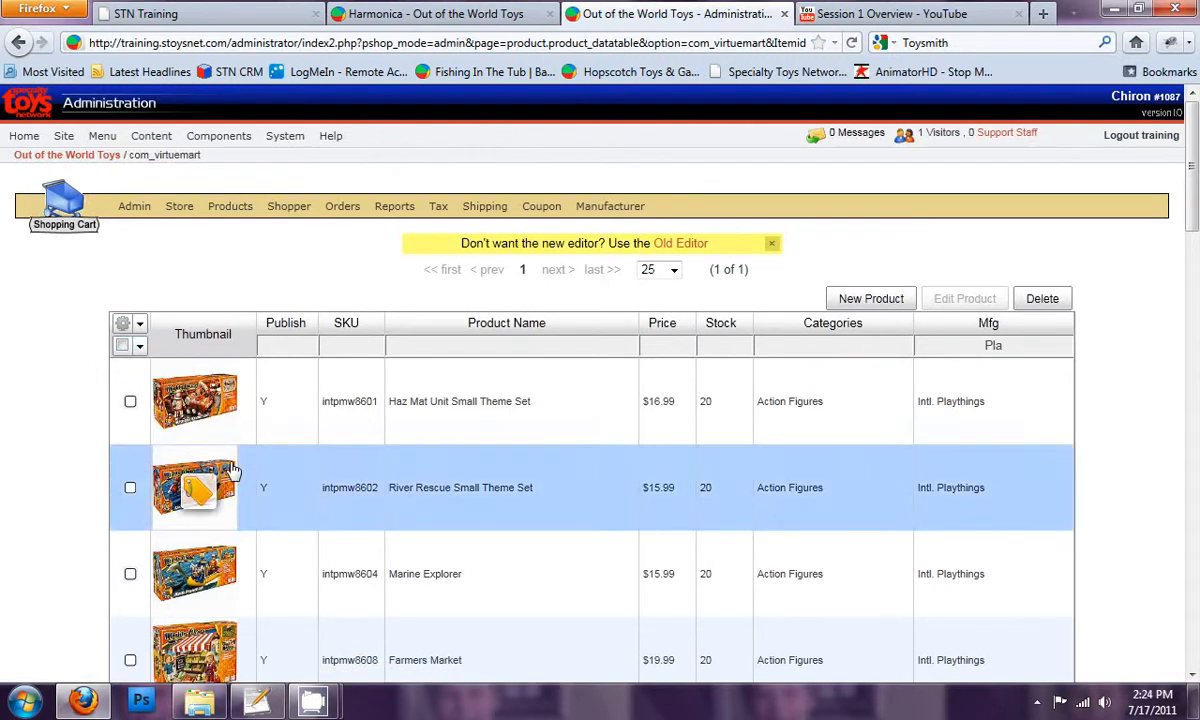
Select the Haz Mat Unit and River Rescue Small Theme Sets, view the actions available for them, and dismiss the options.
left_click(130, 403)
left_click(130, 487)
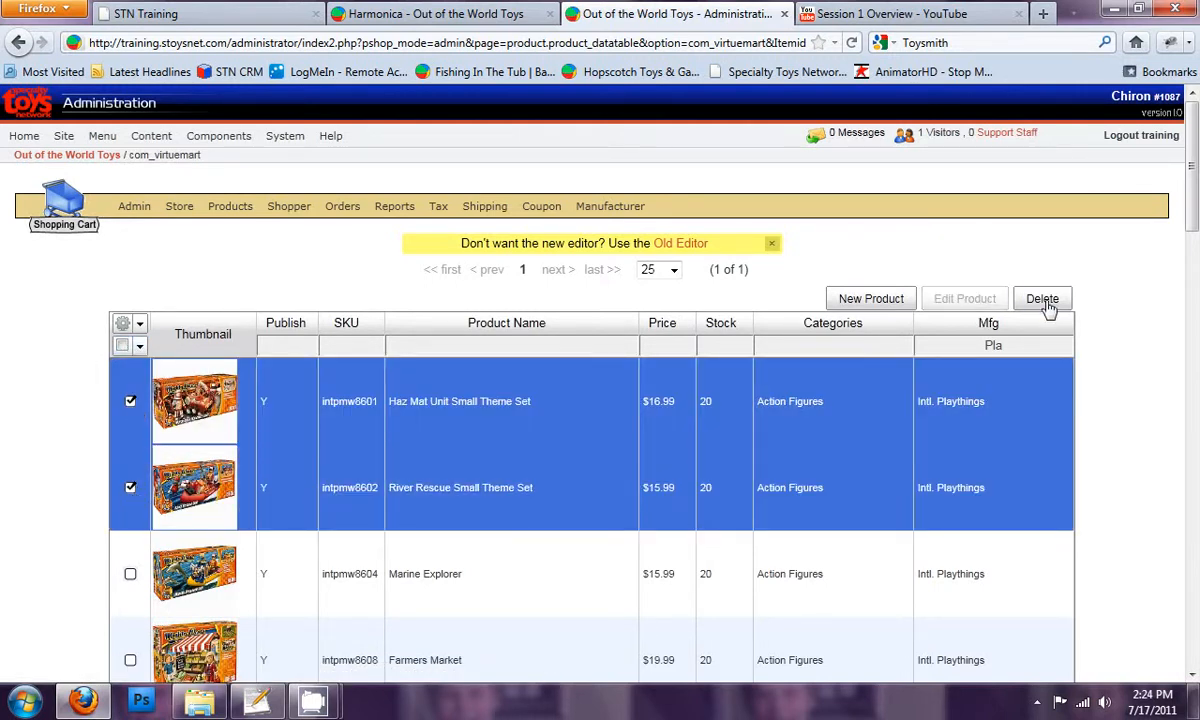
right_click(467, 393)
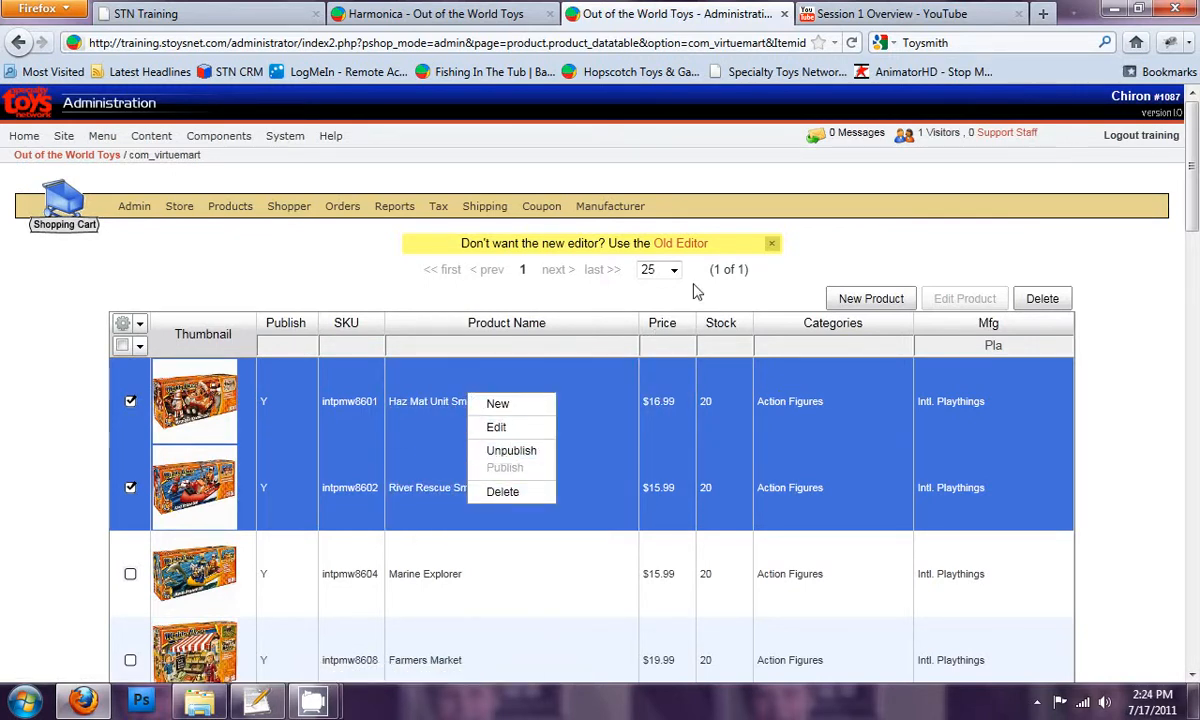
left_click(955, 246)
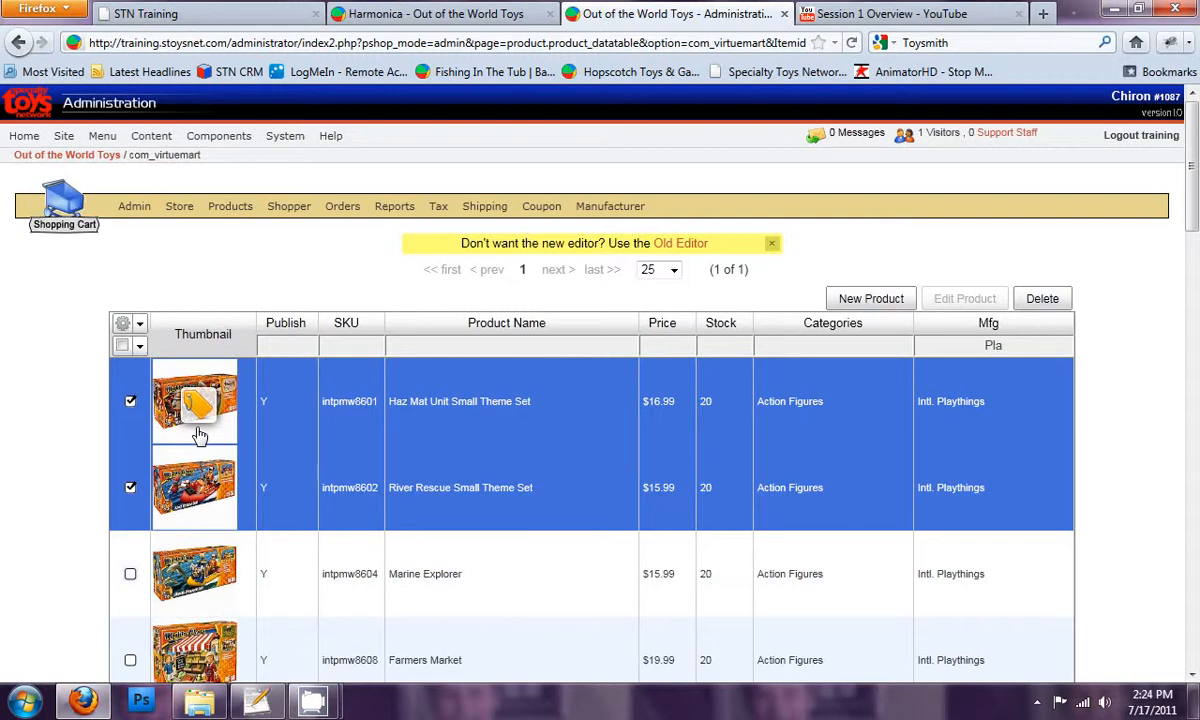
Deselect the Haz Mat Unit and River Rescue Small Theme Sets.
scroll(201, 462, "down", 10)
scroll(203, 464, "up", 10)
left_click_drag(200, 464, 193, 305)
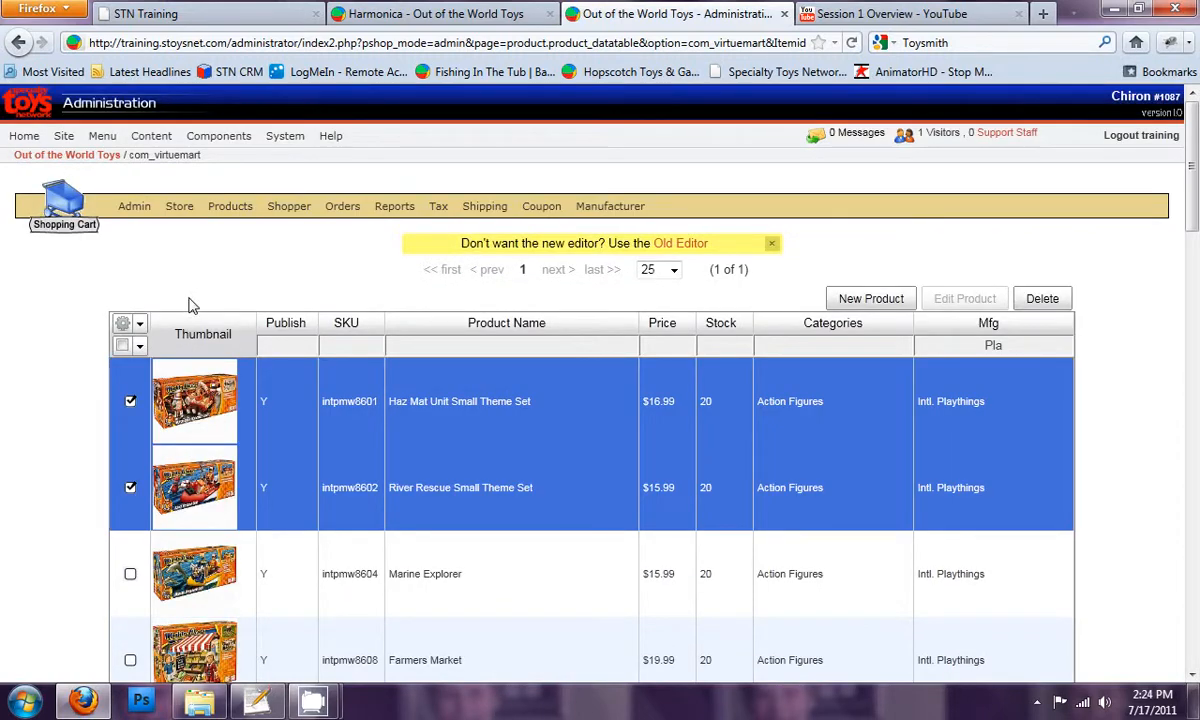
left_click(130, 401)
left_click(130, 488)
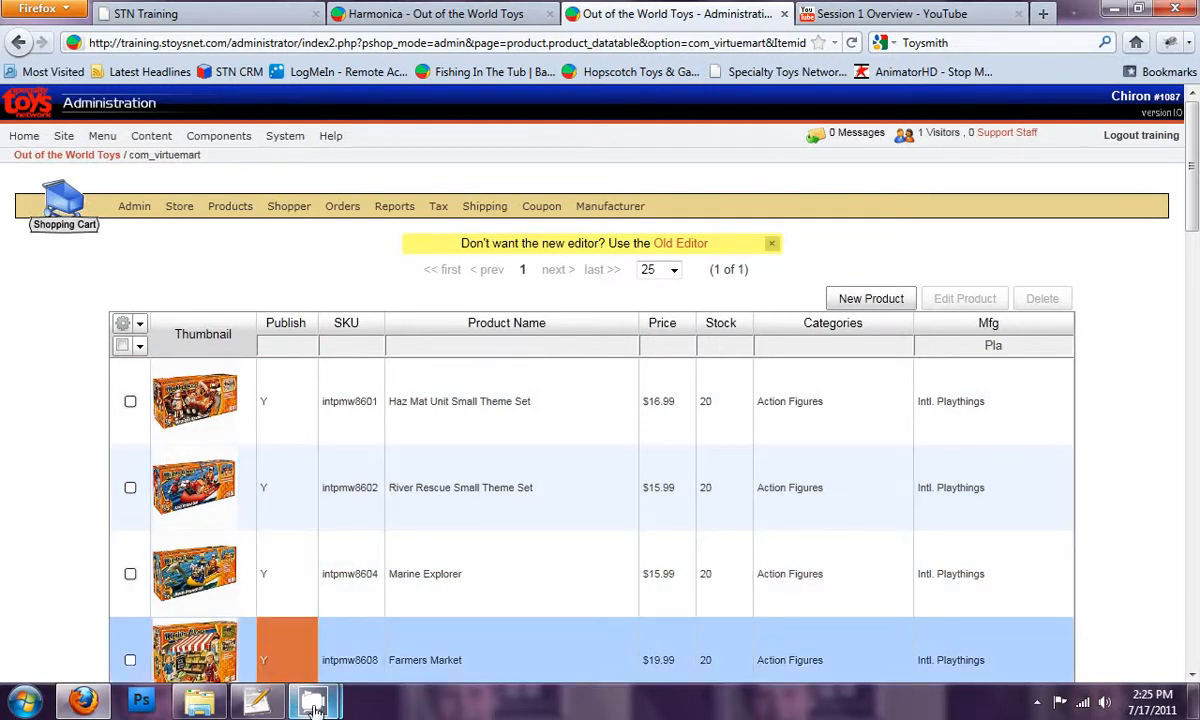
mouse_move(315, 708)
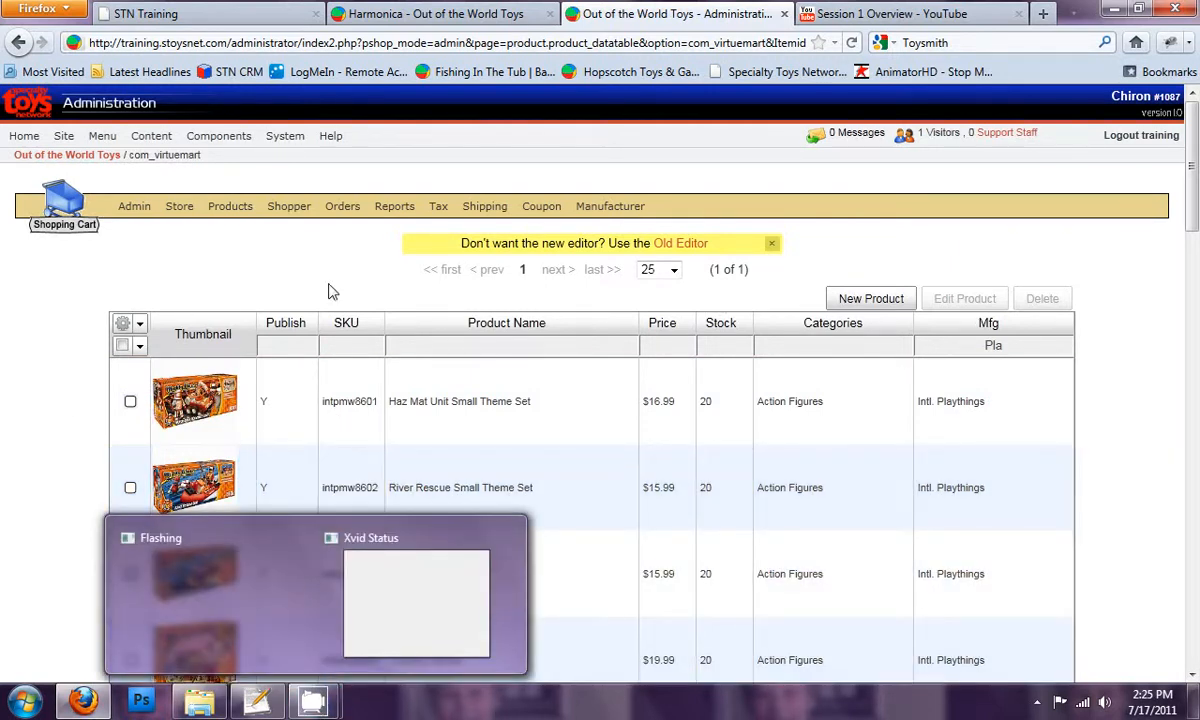